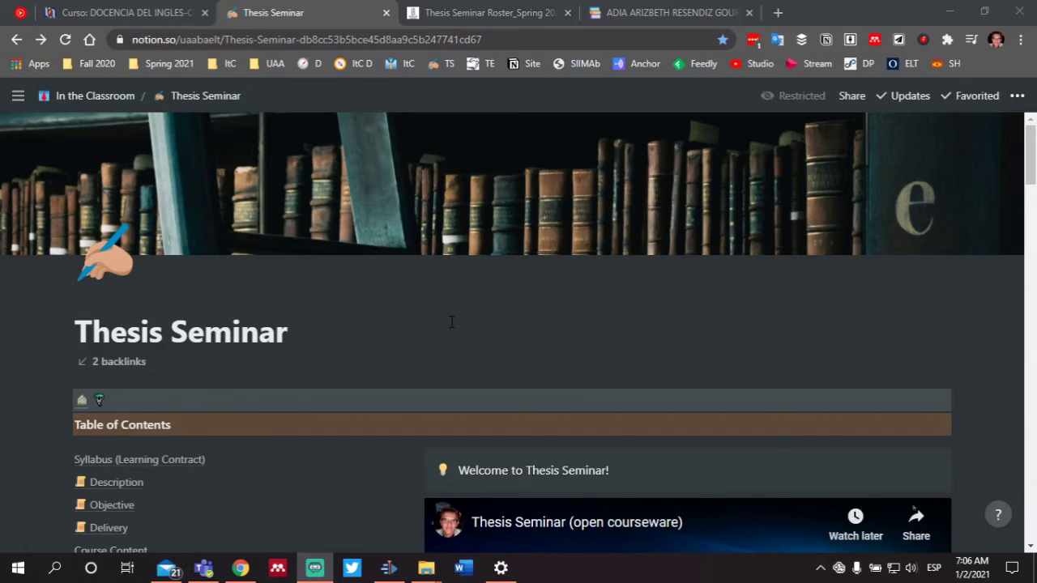
# Step: Scroll the Thesis Seminar page down to the Bi-weekly Tutoring Session Schedule/Journal Entry Submission instructions
pyautogui.scroll(-10, 423, 343)
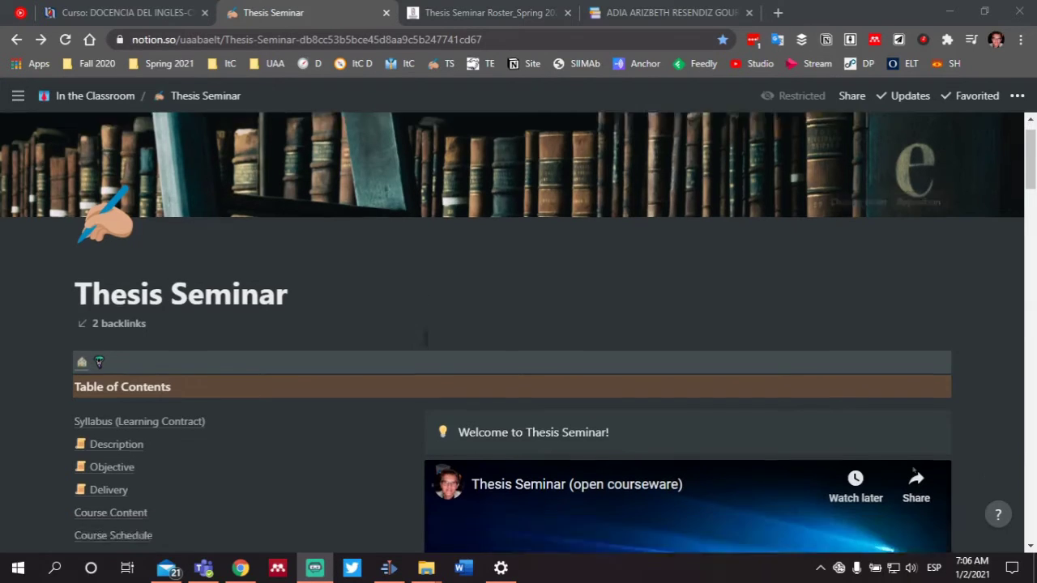
pyautogui.scroll(-15, 421, 346)
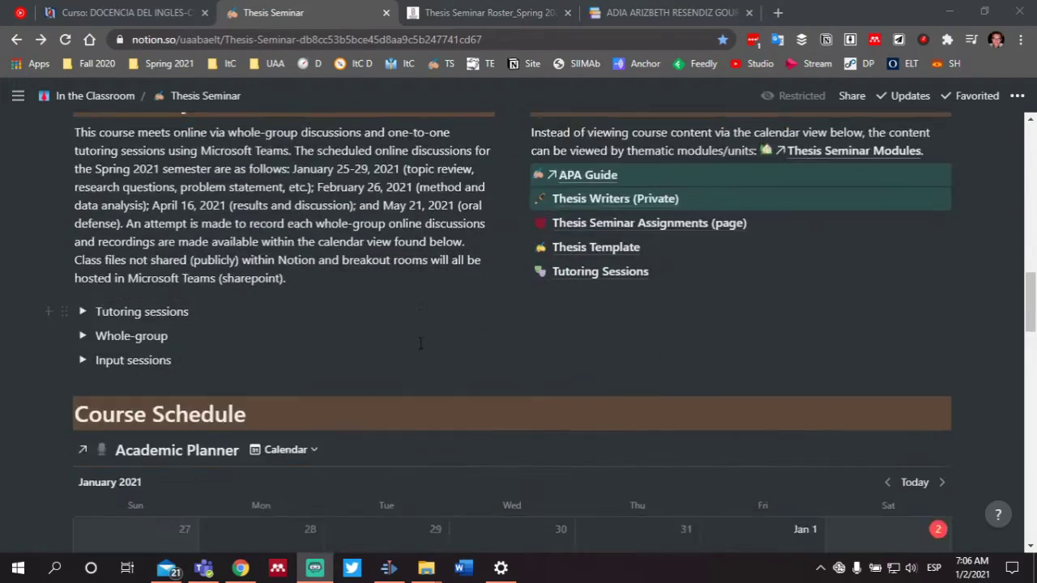
pyautogui.scroll(-4, 419, 344)
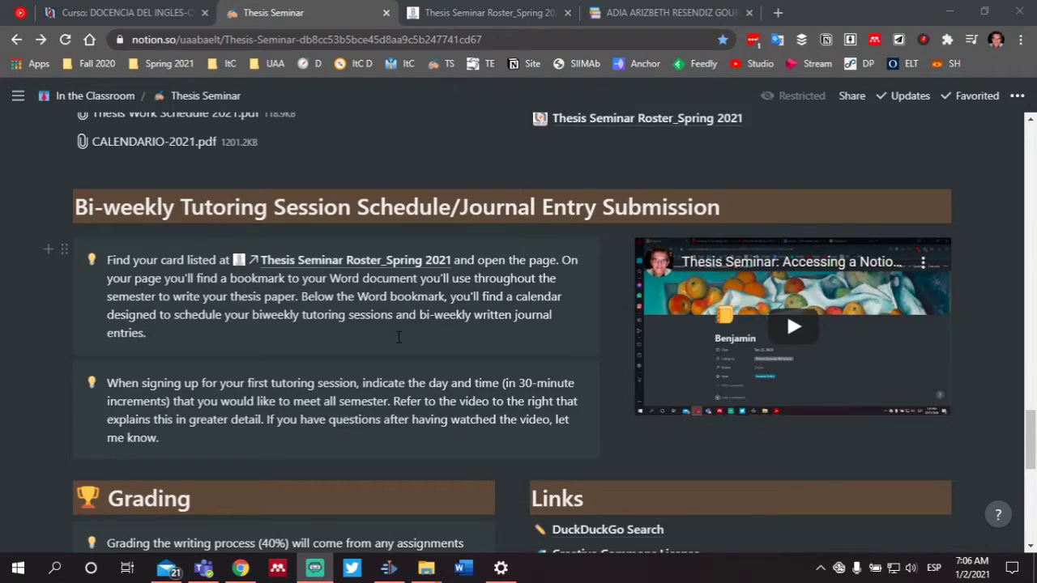
# Step: Open the Thesis Seminar Roster_Spring 2021 page, then switch to the student's page with the Tutoring Sessions calendar
pyautogui.click(382, 267)
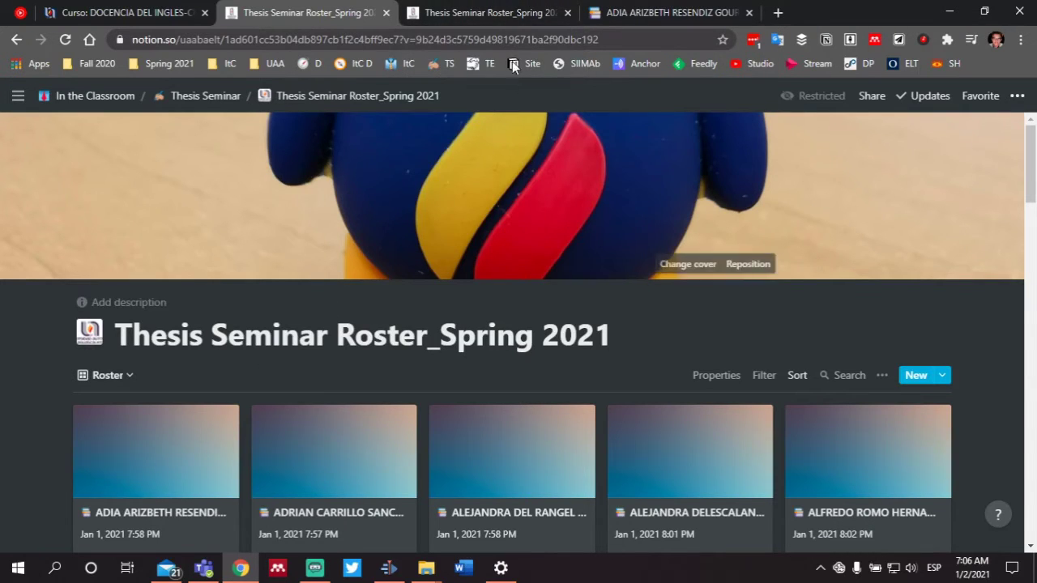
pyautogui.click(495, 18)
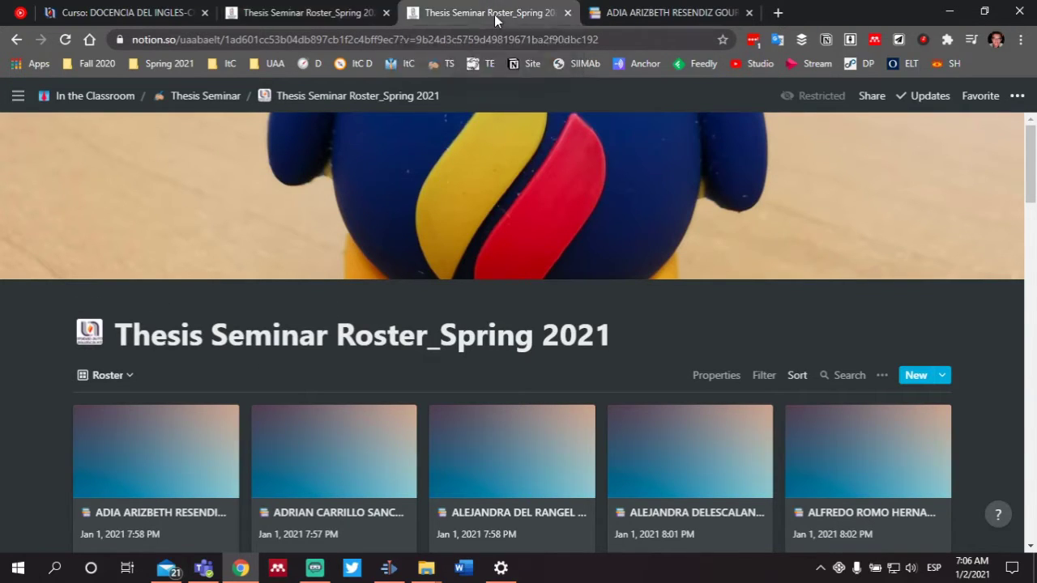
pyautogui.click(646, 13)
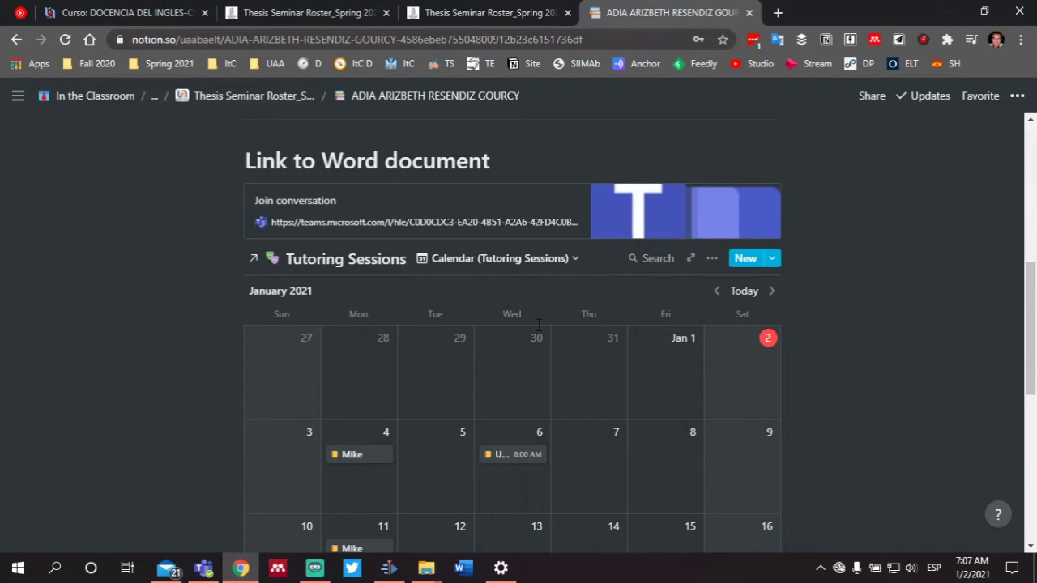
# Step: Check the Tutoring Sessions views, then list the templates for a new entry
pyautogui.click(549, 259)
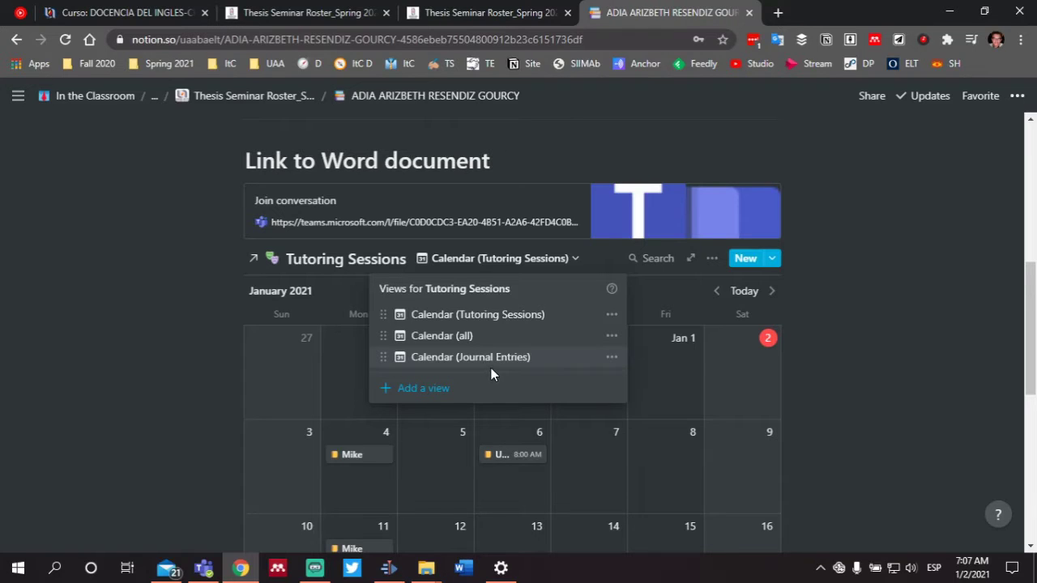
pyautogui.click(863, 304)
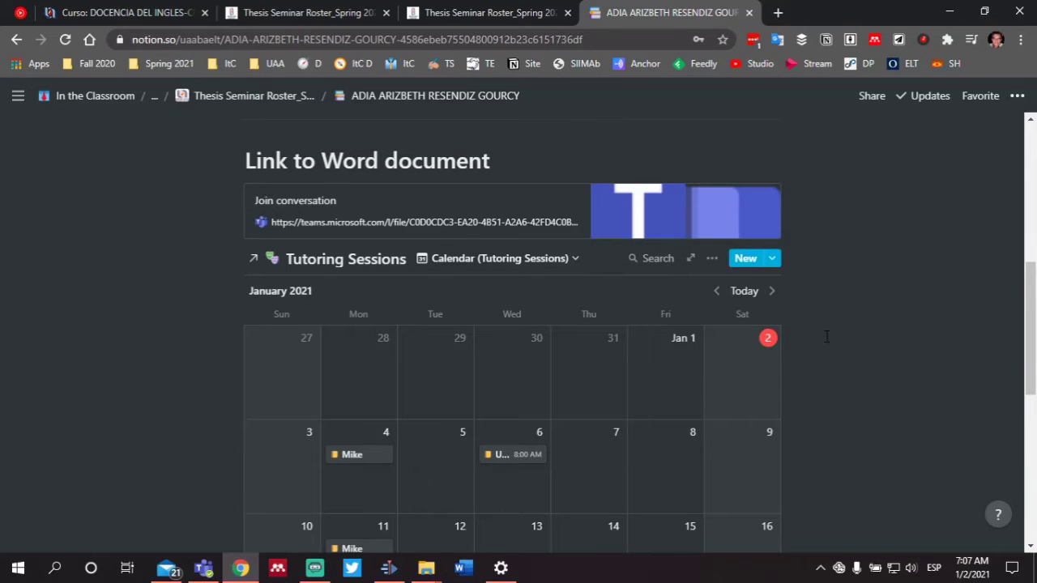
pyautogui.click(774, 259)
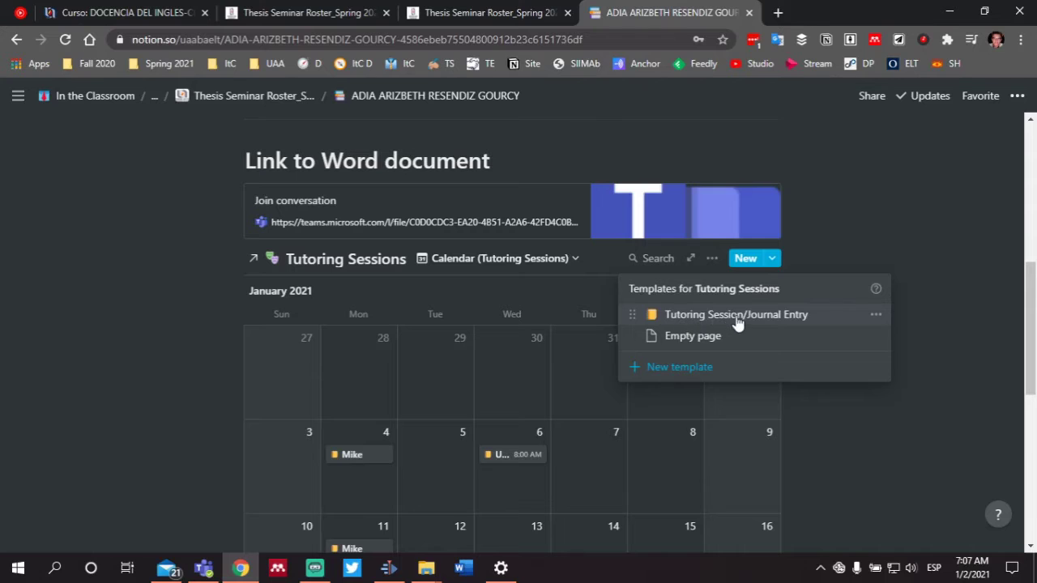
# Step: Create an entry from the Tutoring Session/Journal Entry template and title it with the student's full name
pyautogui.click(766, 320)
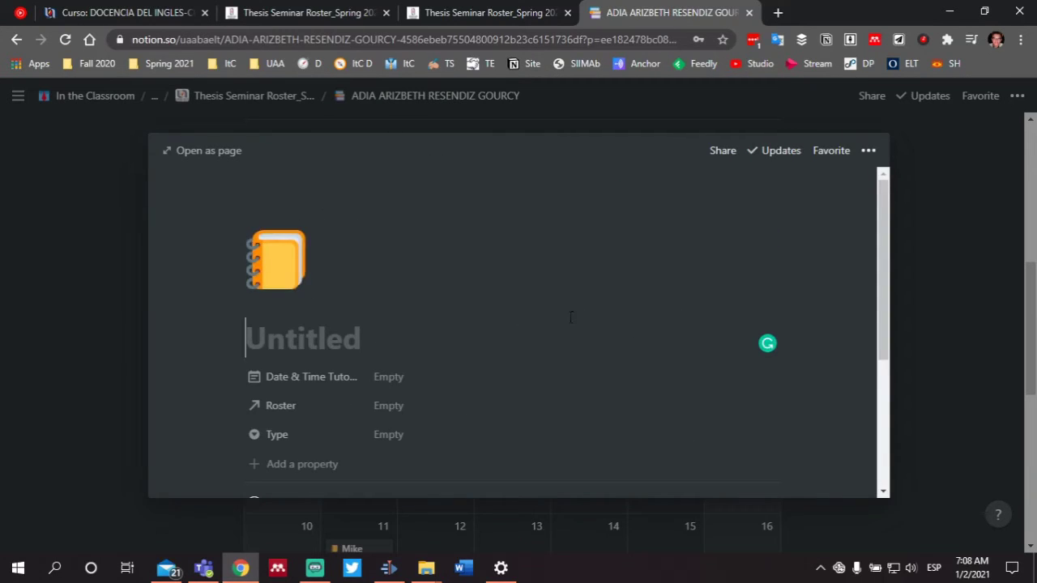
pyautogui.scroll(-1, 565, 312)
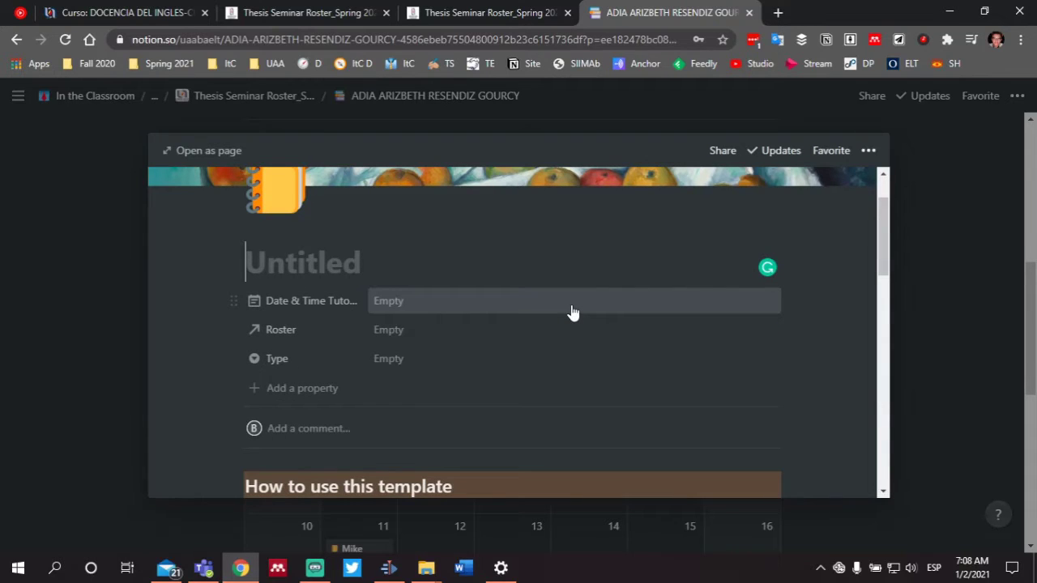
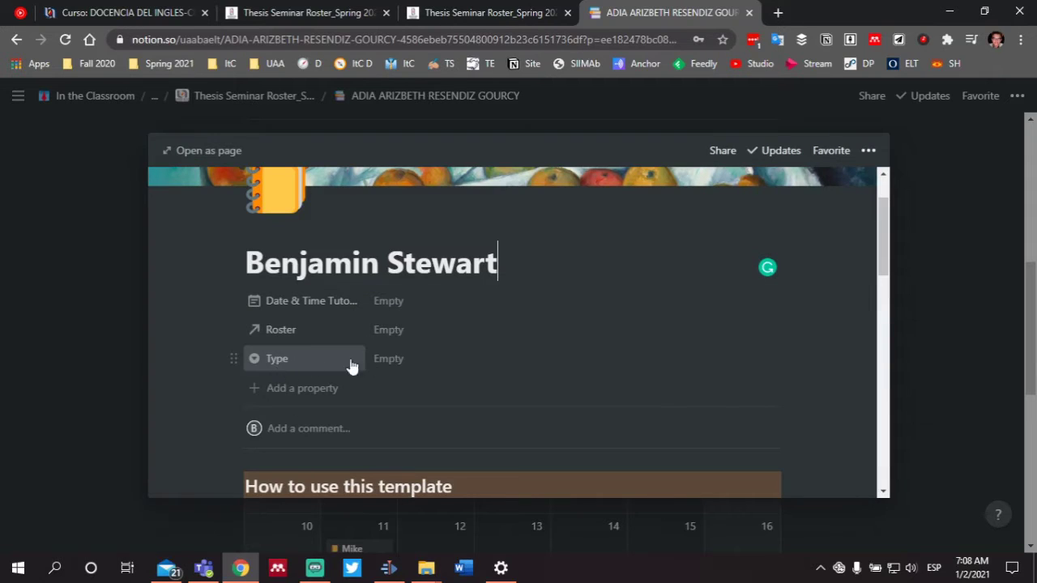
# Step: Set the new entry's Type property to Journal Entry
pyautogui.click(393, 359)
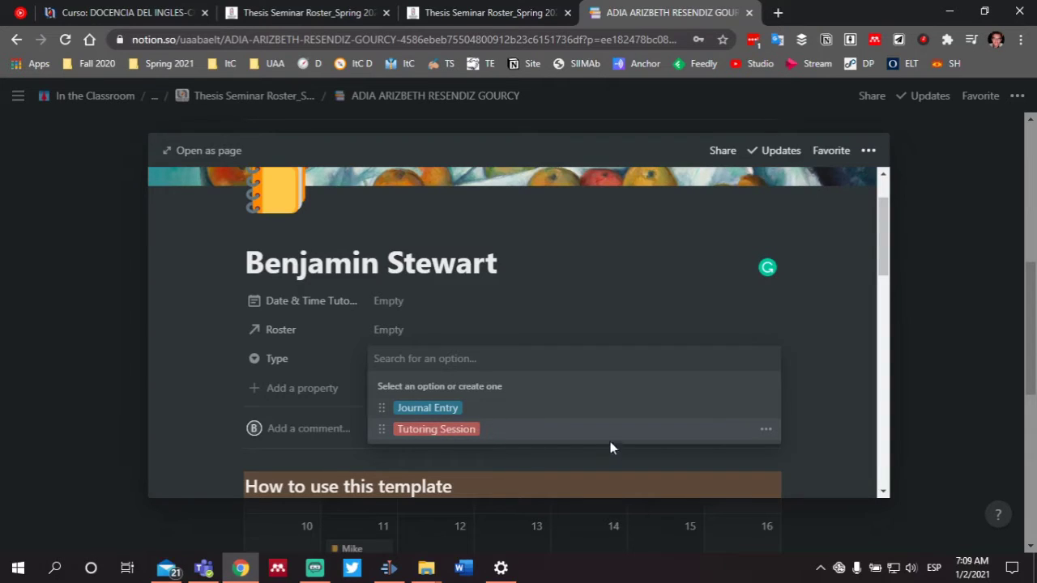
pyautogui.click(432, 410)
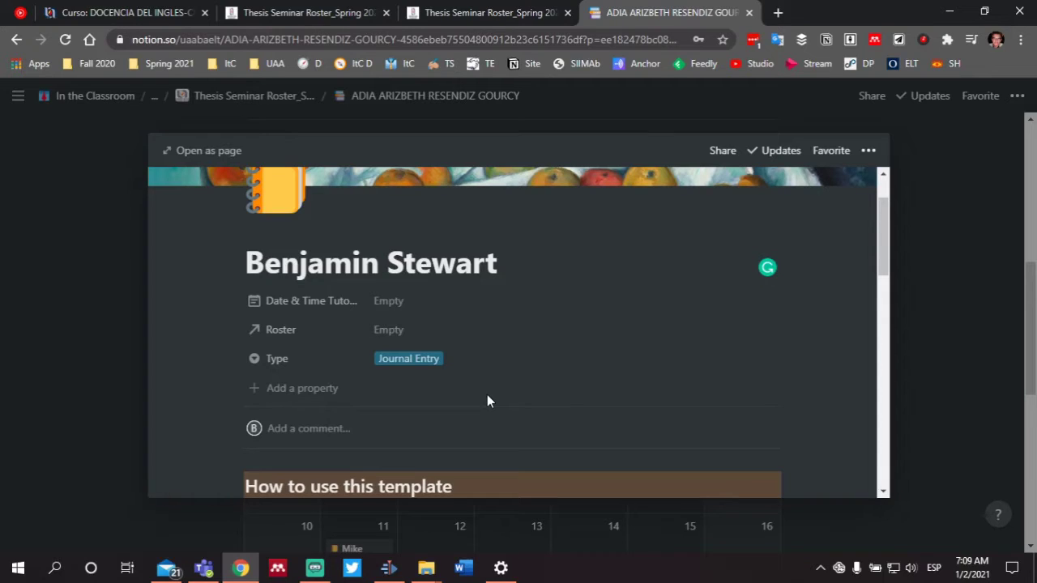
pyautogui.click(409, 308)
pyautogui.click(646, 356)
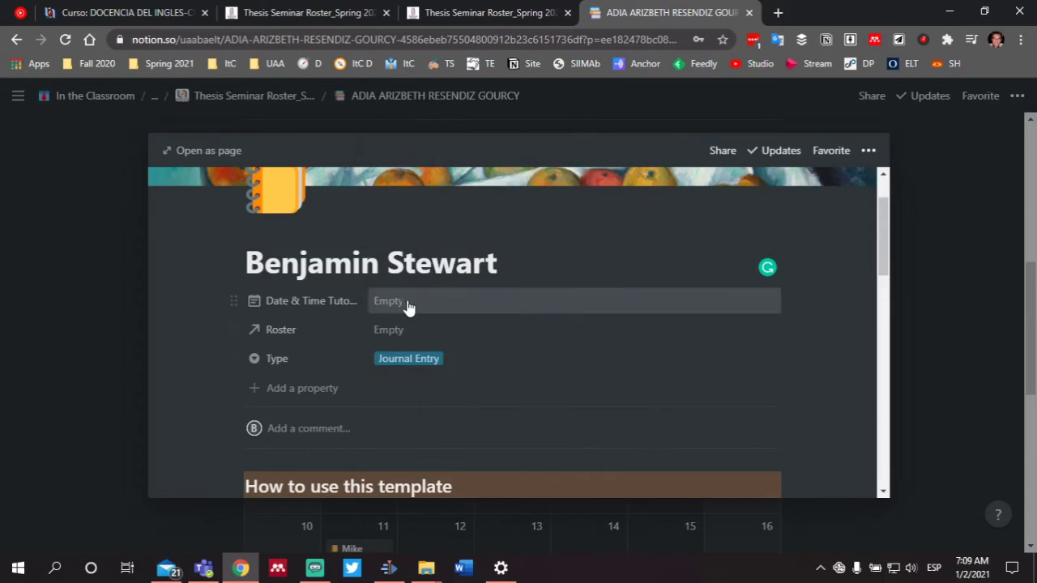
# Step: Pick January 29 in the date picker so Date & Time Tutoring reads Jan 29, 2021
pyautogui.click(408, 308)
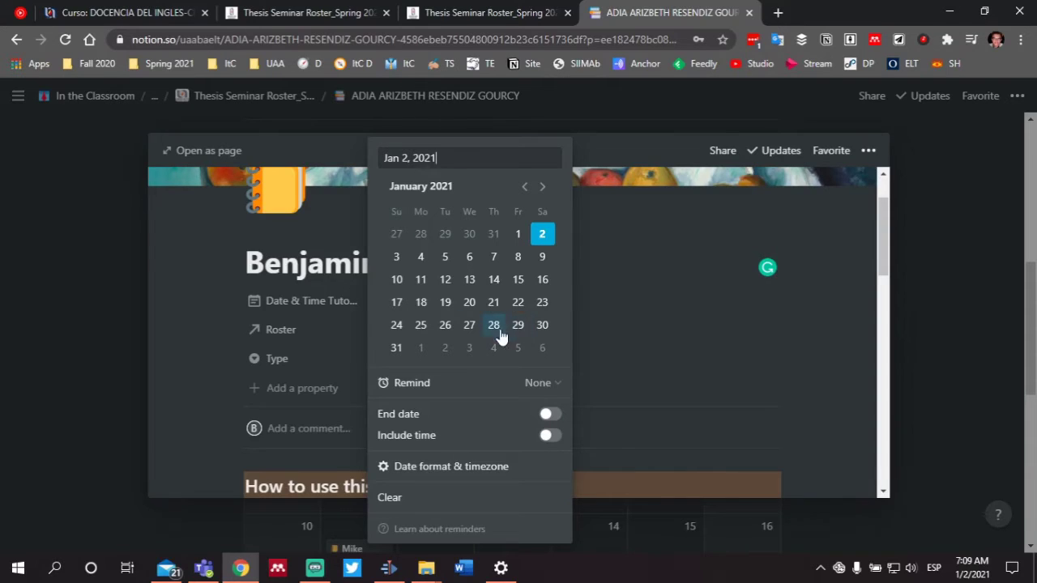
pyautogui.click(519, 328)
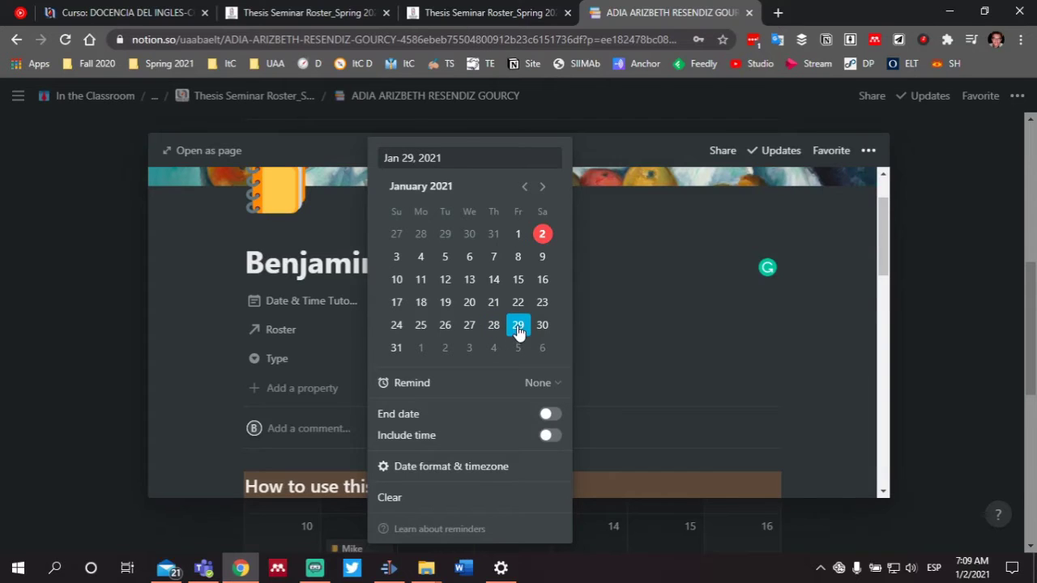
pyautogui.click(610, 334)
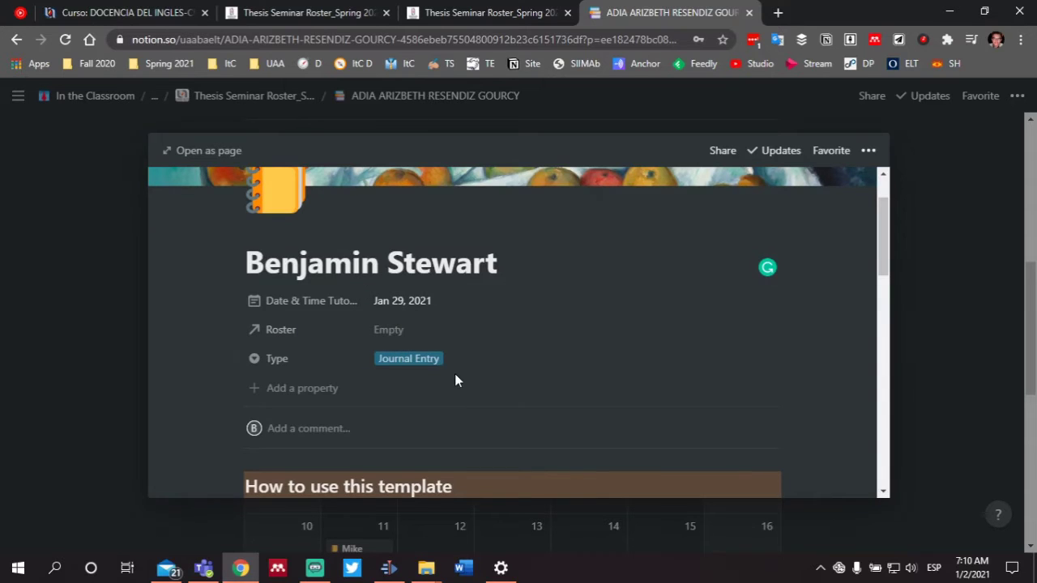
# Step: Scroll the entry down to the template's four mandatory weekly reflection questions
pyautogui.scroll(-1, 455, 373)
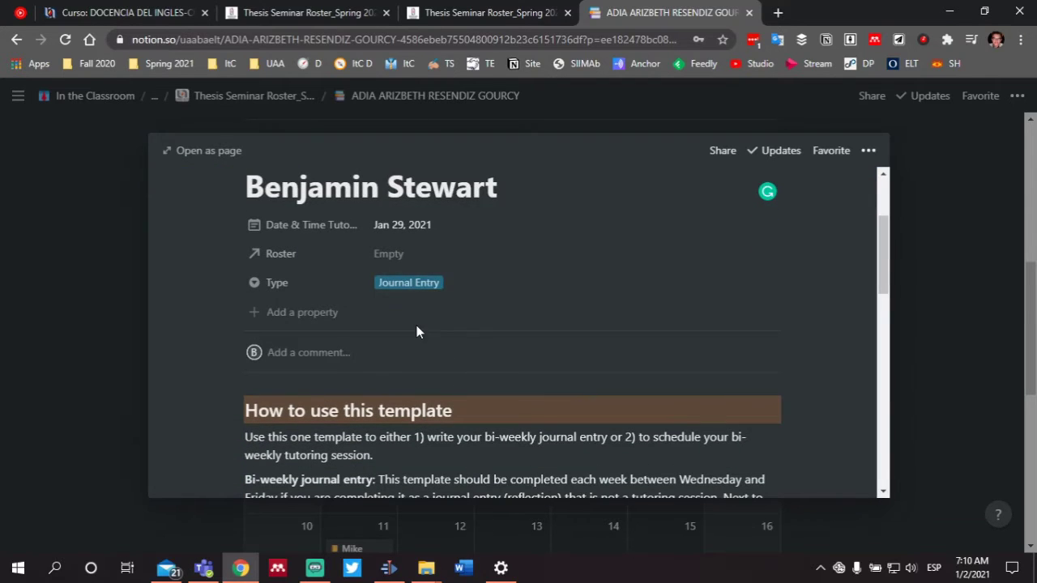
pyautogui.scroll(-2, 417, 327)
pyautogui.scroll(-2, 430, 324)
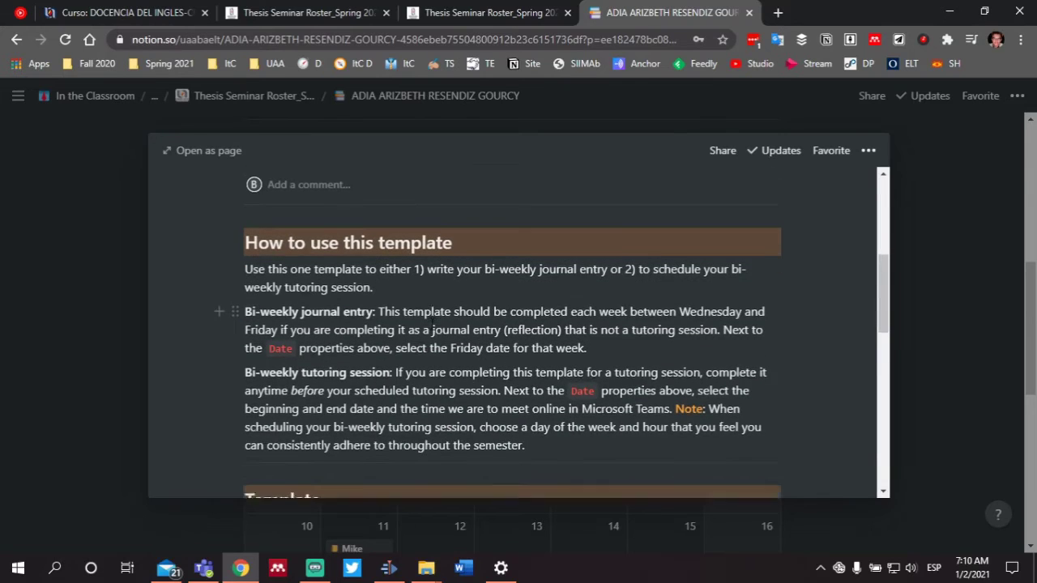
pyautogui.scroll(2, 434, 320)
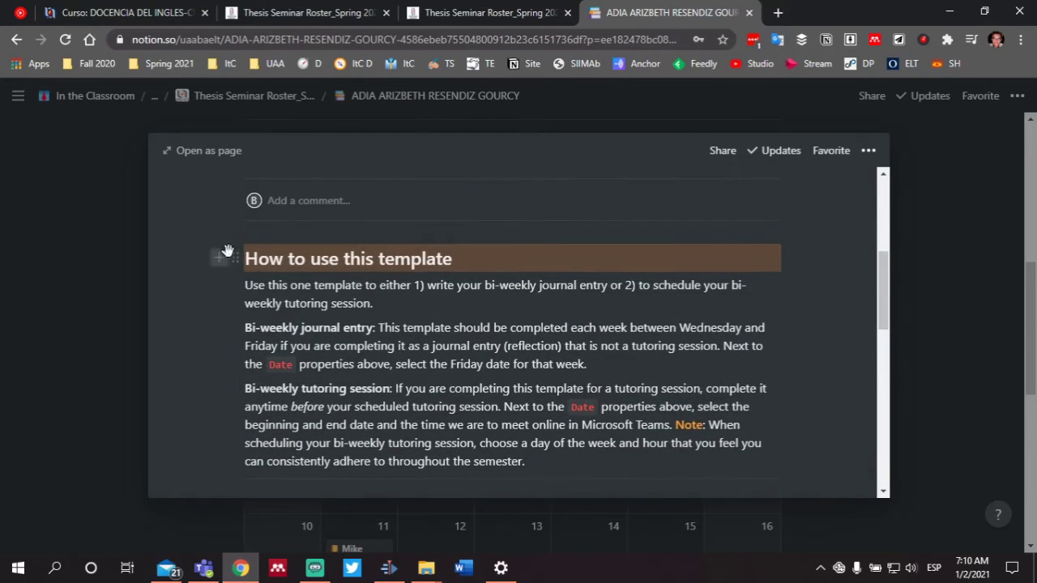
pyautogui.scroll(-2, 437, 308)
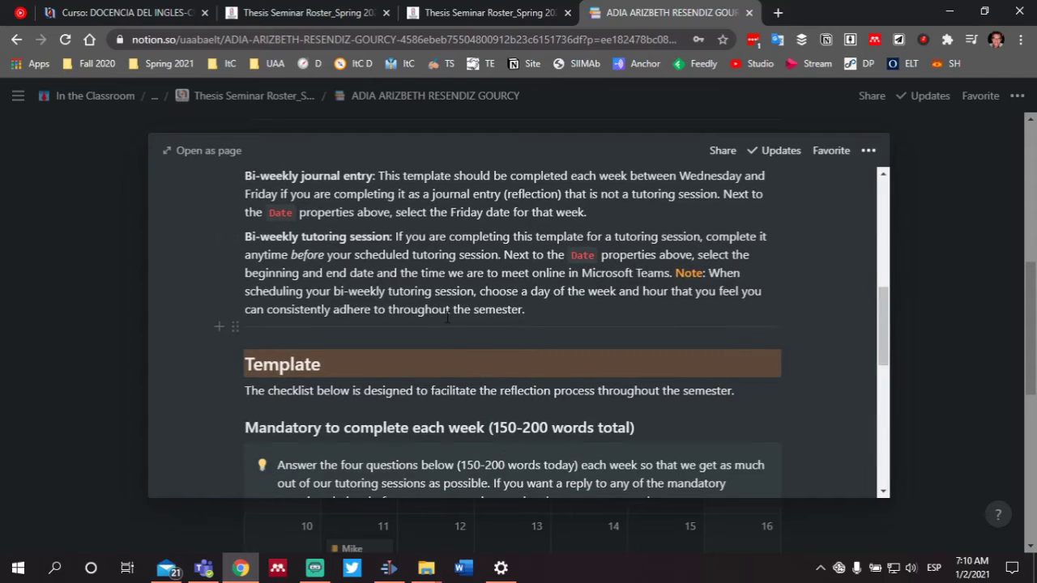
pyautogui.scroll(-2, 445, 296)
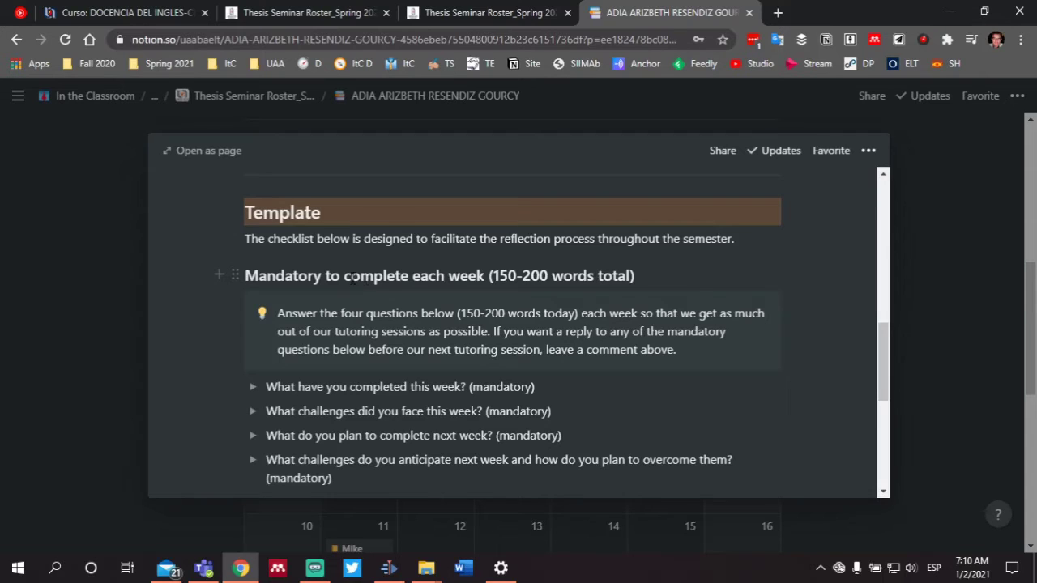
pyautogui.scroll(-1, 395, 295)
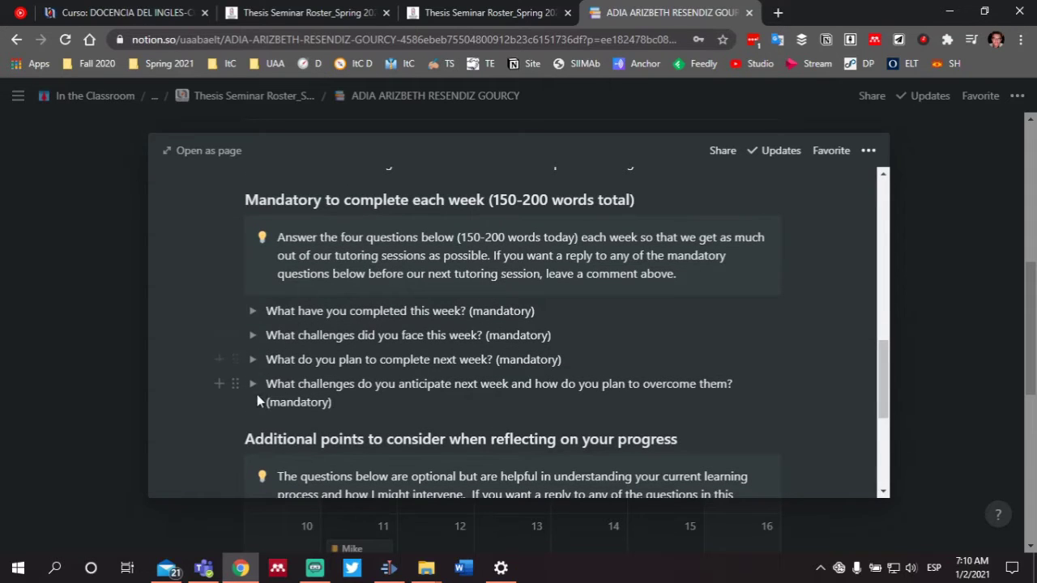
pyautogui.click(254, 316)
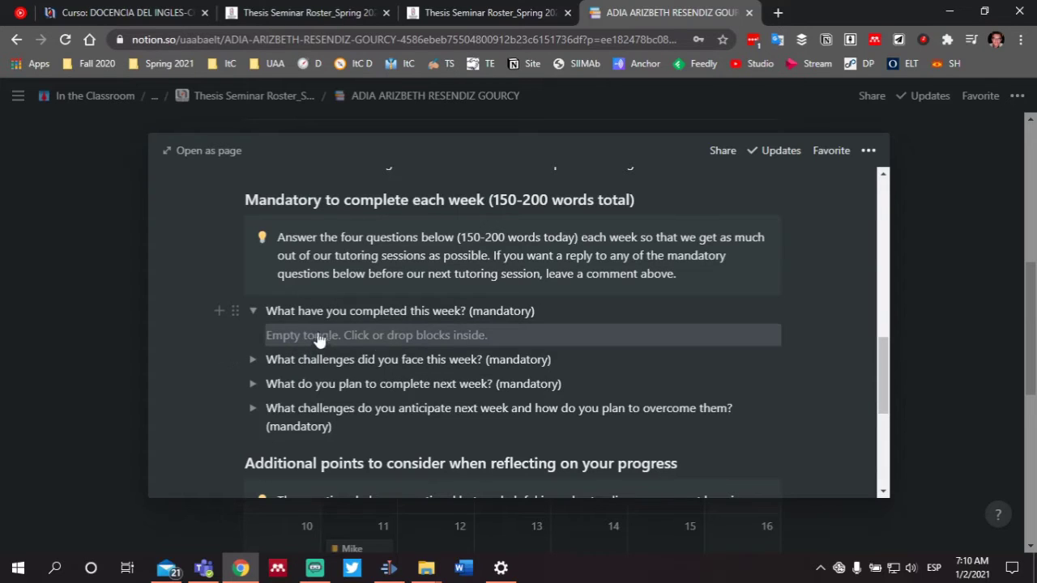
pyautogui.click(254, 362)
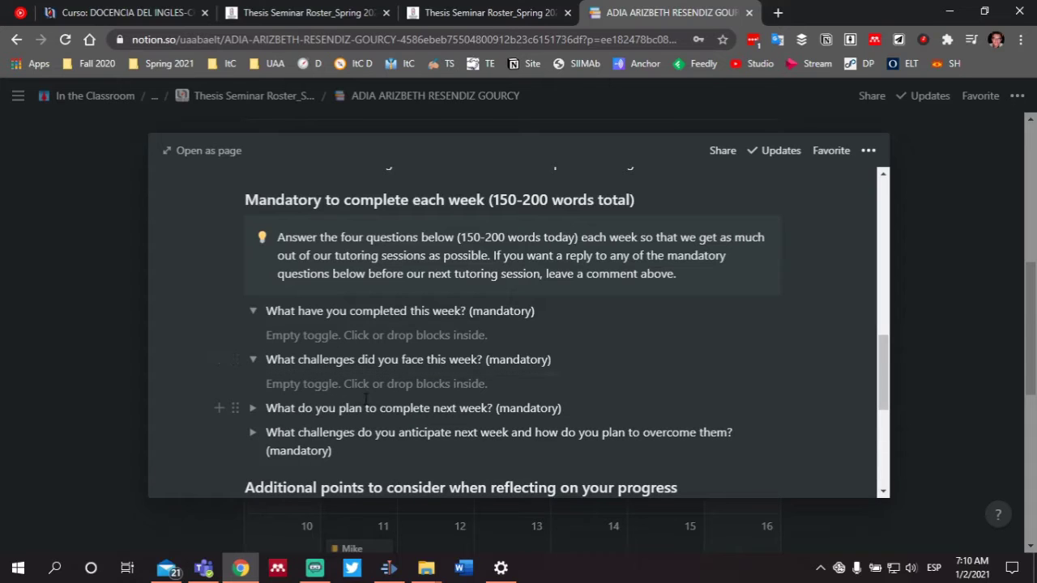
pyautogui.click(253, 409)
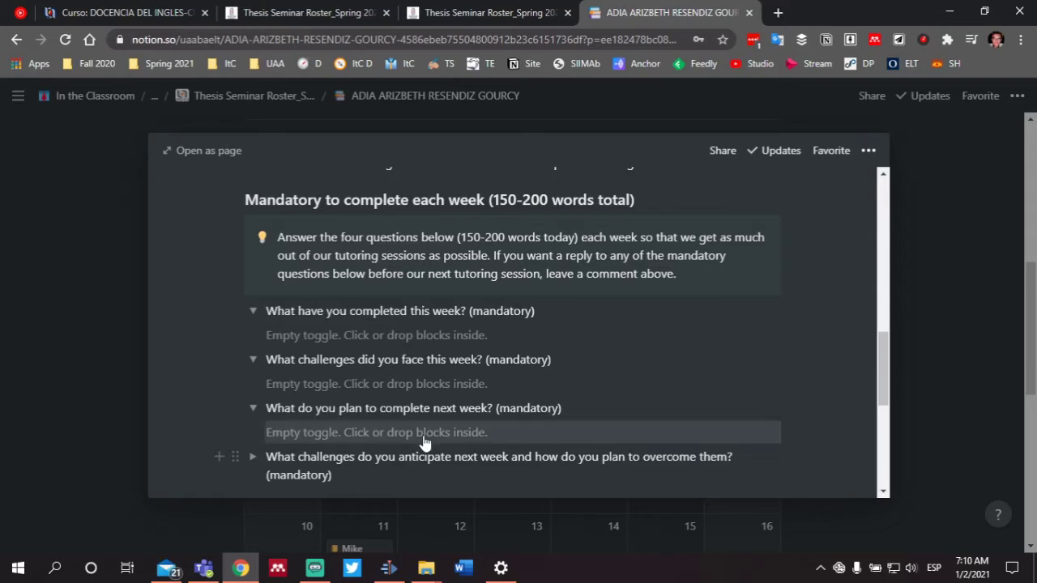
pyautogui.scroll(-1, 324, 425)
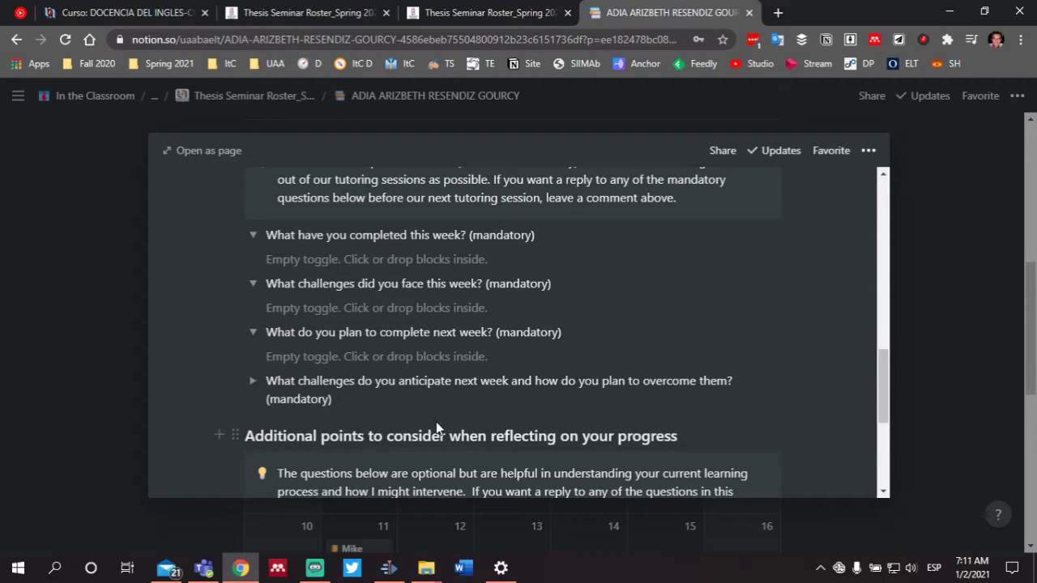
pyautogui.click(253, 380)
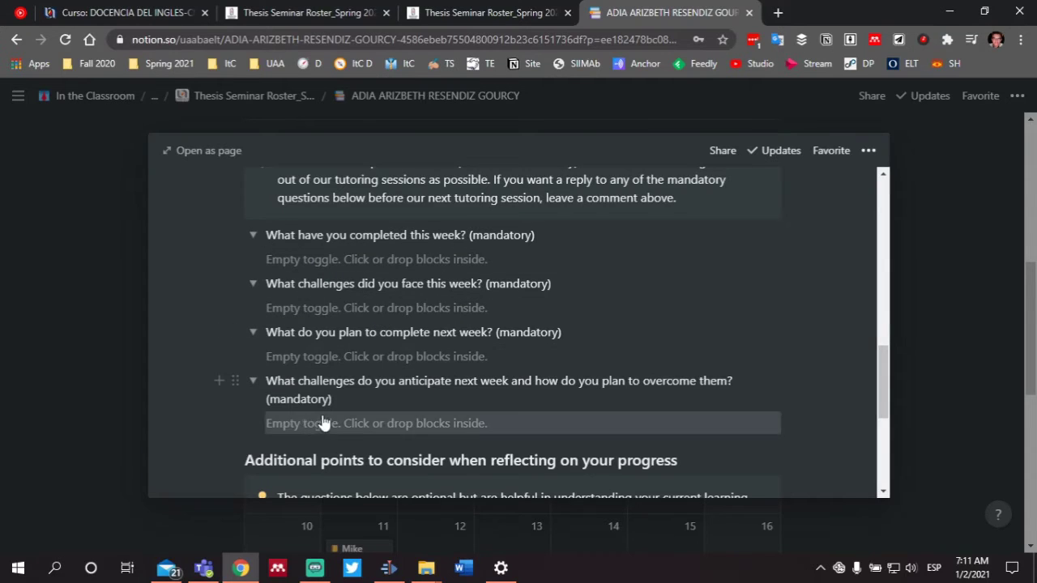
pyautogui.scroll(1, 402, 333)
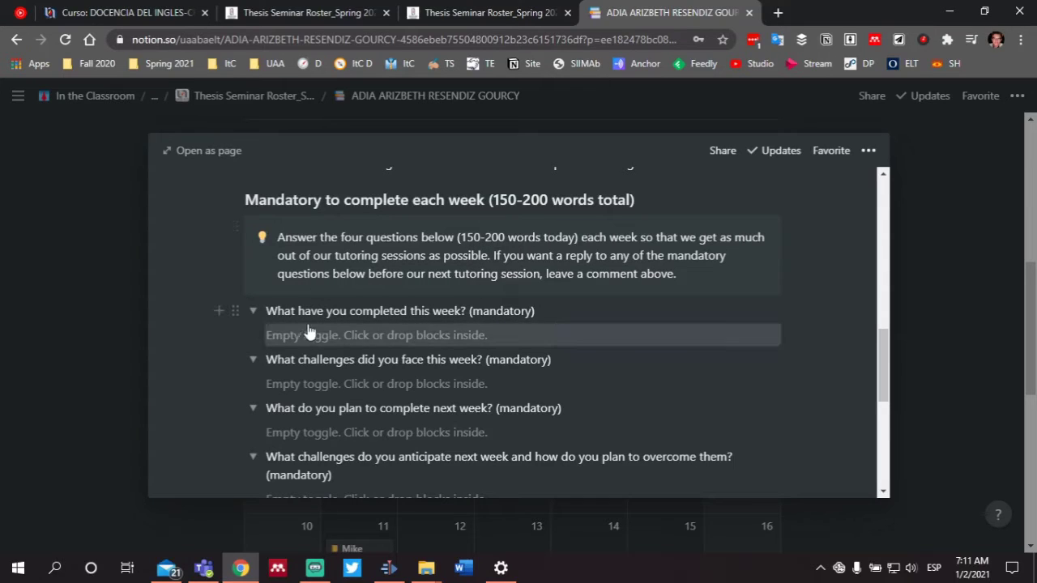
pyautogui.scroll(-1, 324, 324)
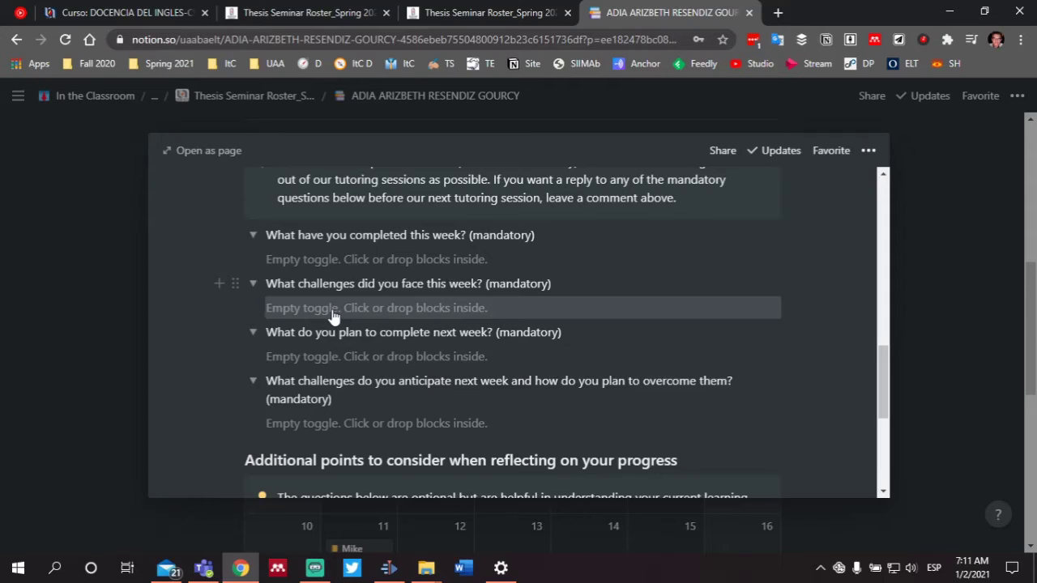
pyautogui.scroll(-2, 352, 320)
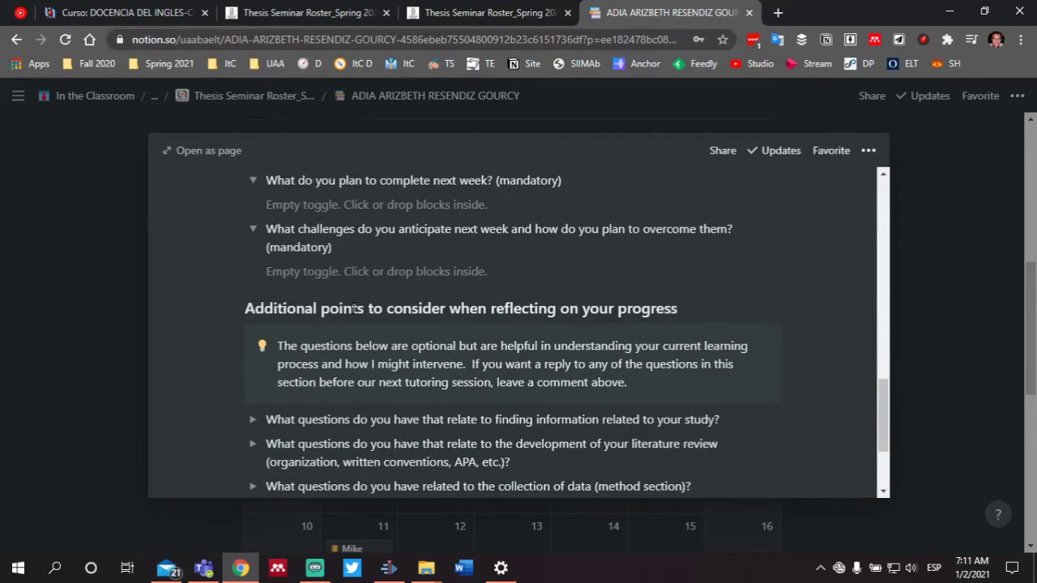
pyautogui.scroll(-1, 353, 307)
pyautogui.scroll(3, 353, 308)
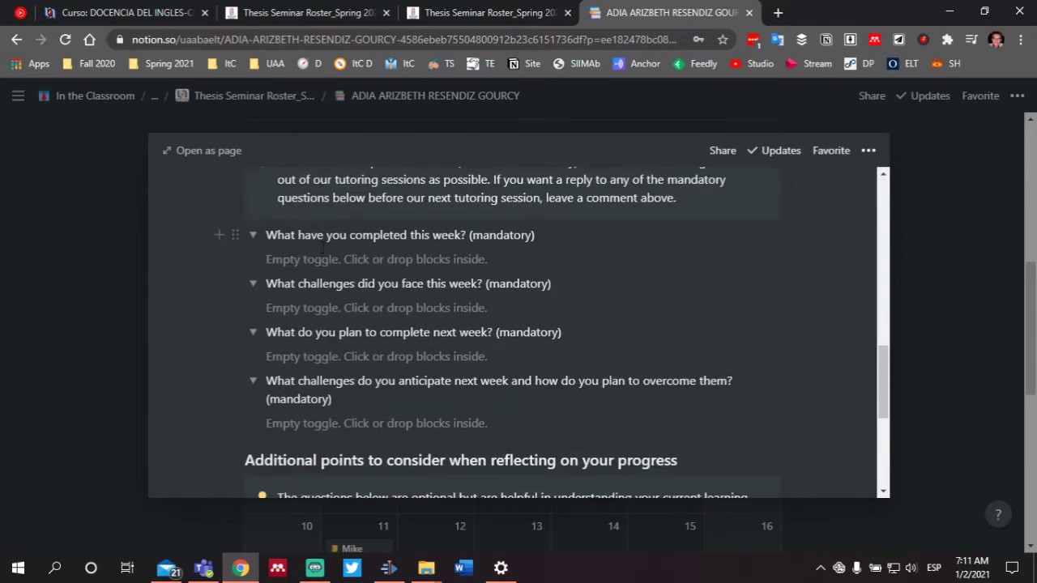
pyautogui.scroll(-5, 325, 324)
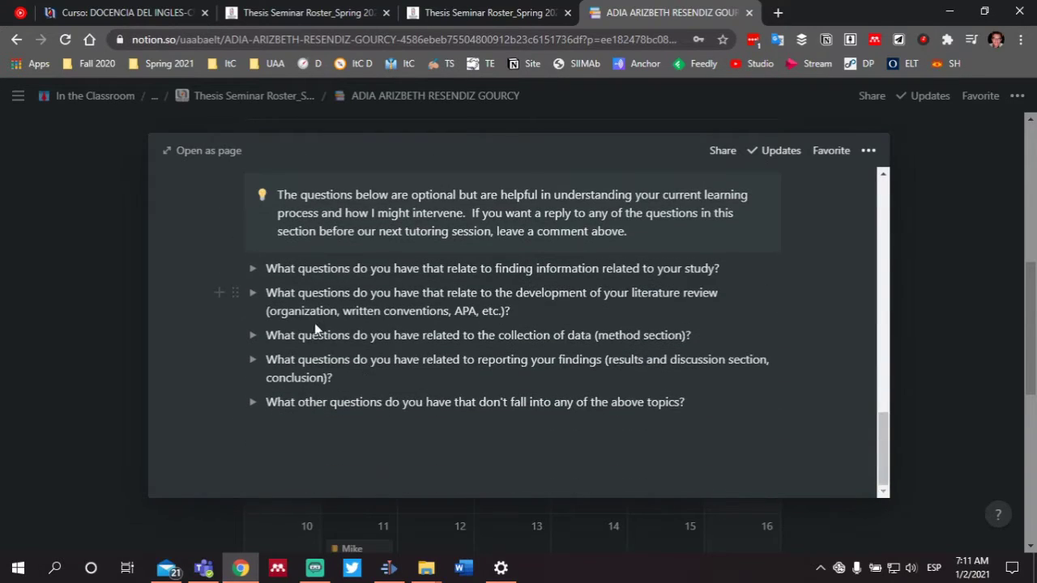
# Step: Leave only the optional literature review question's toggle open, then scroll back to the mandatory questions
pyautogui.click(253, 272)
pyautogui.click(253, 271)
pyautogui.click(253, 295)
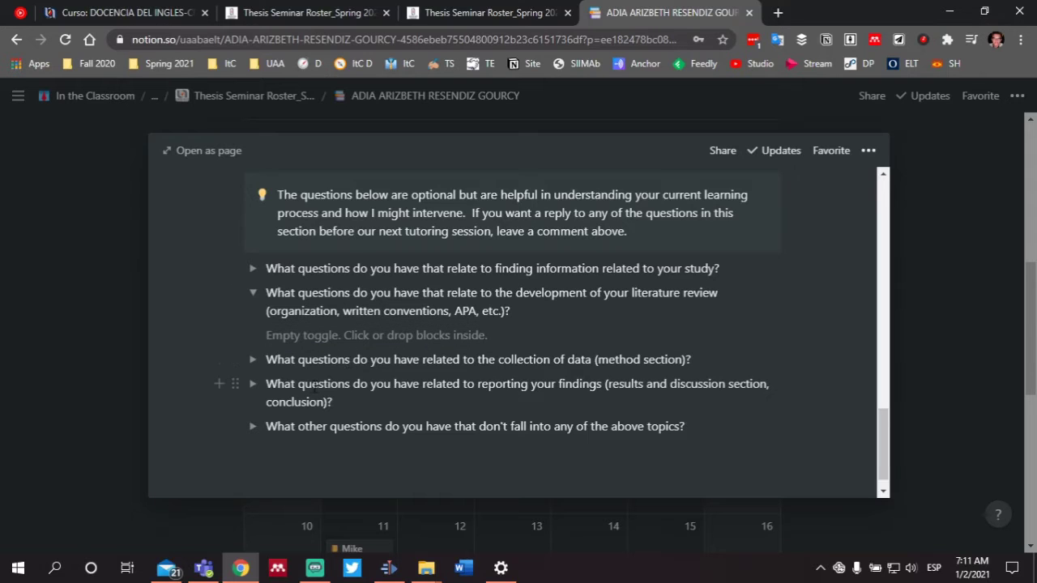
pyautogui.scroll(2, 315, 386)
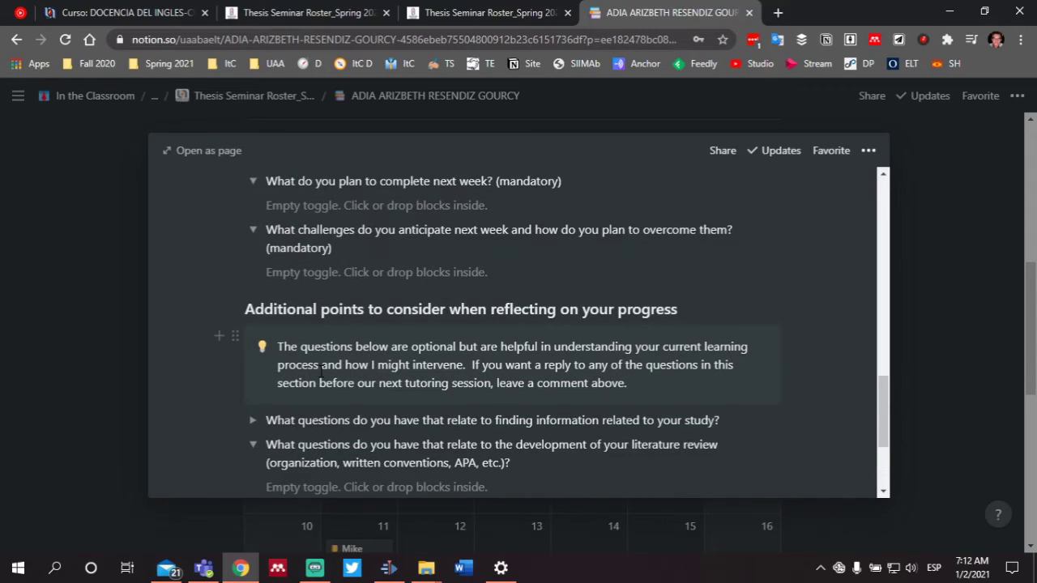
pyautogui.scroll(-2, 324, 367)
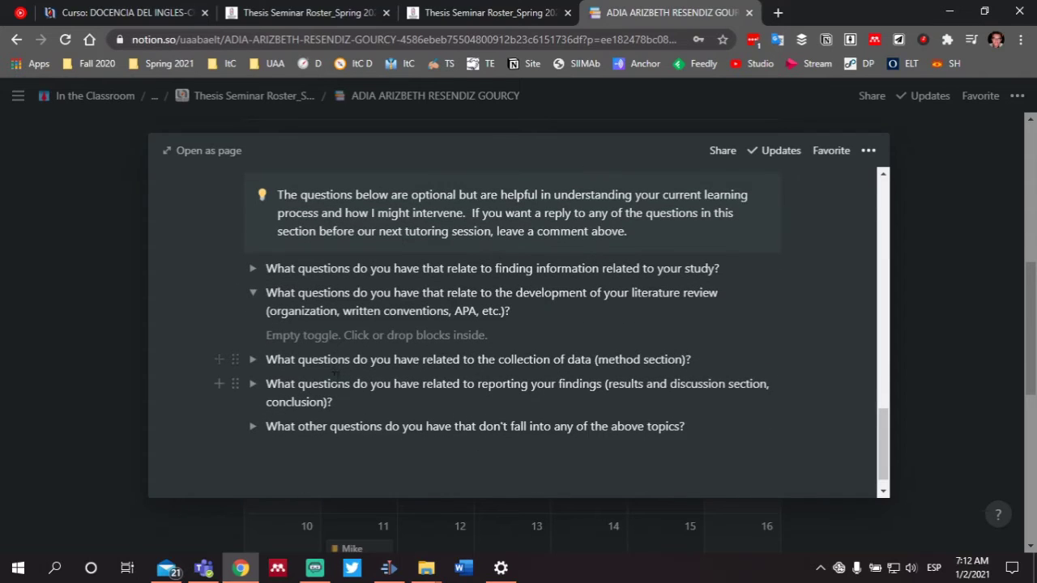
pyautogui.scroll(5, 369, 370)
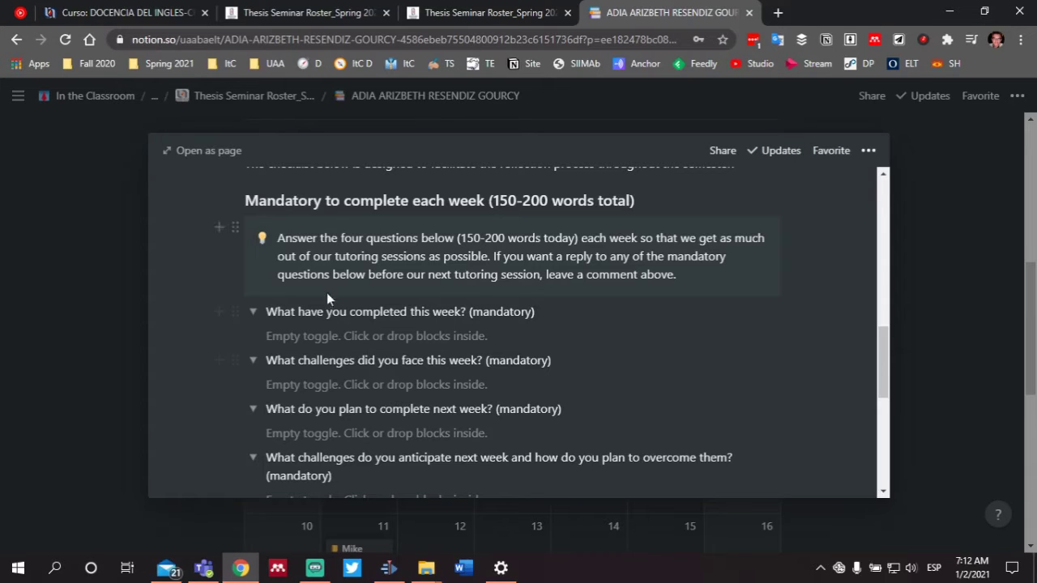
pyautogui.scroll(10, 479, 349)
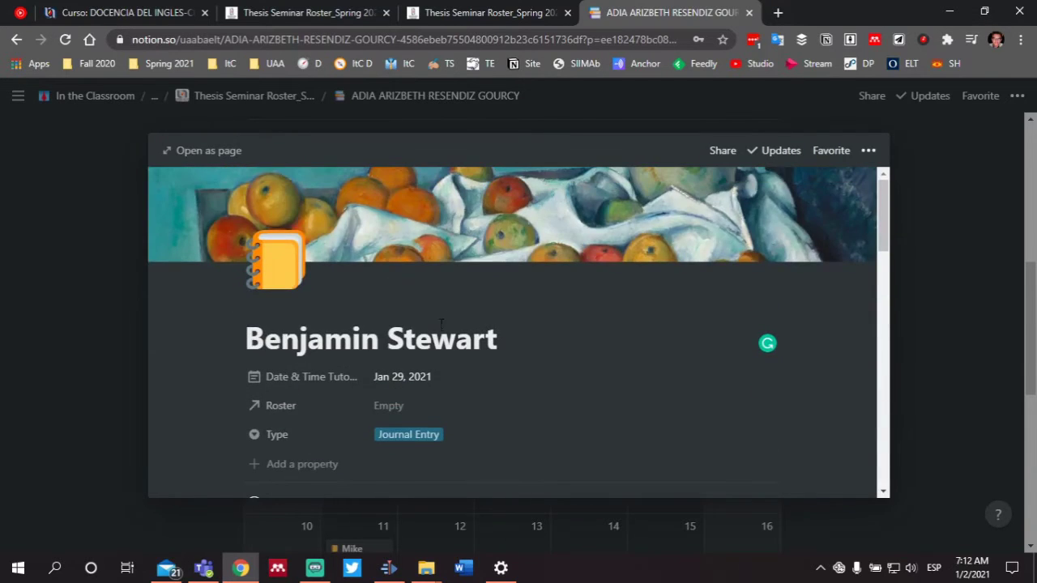
pyautogui.scroll(-4, 444, 320)
pyautogui.scroll(3, 445, 317)
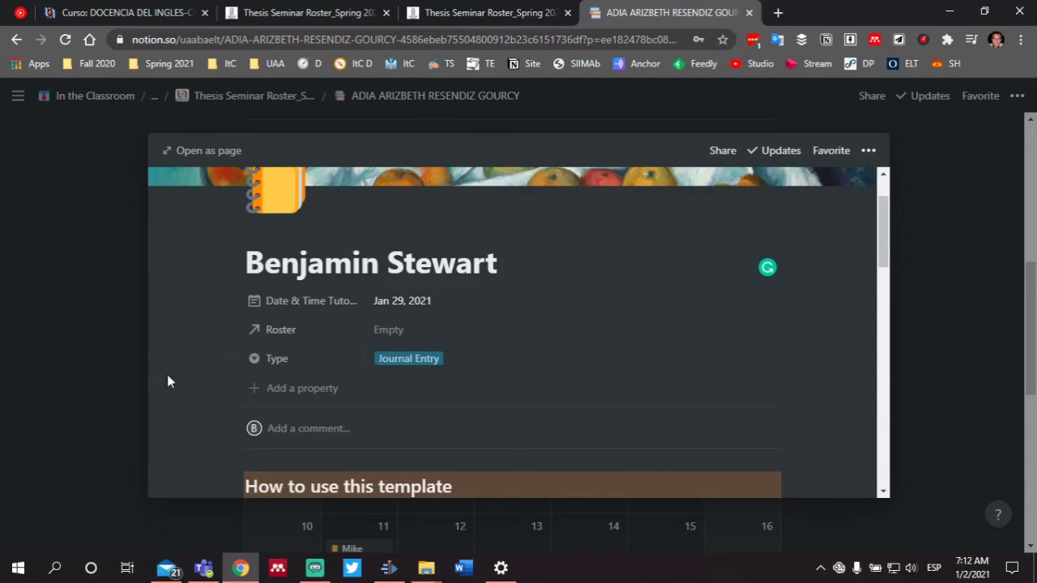
pyautogui.scroll(-6, 380, 381)
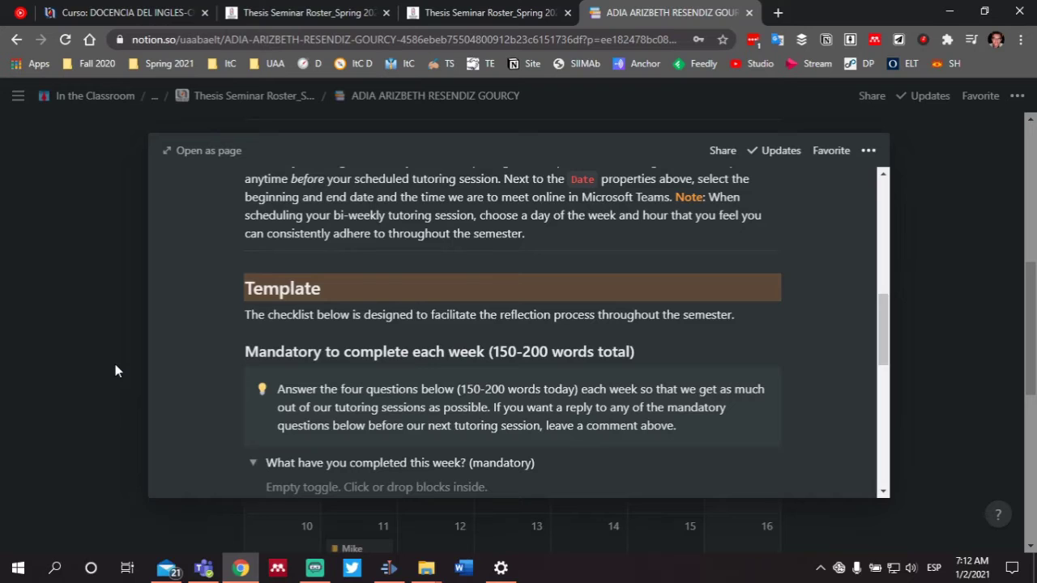
pyautogui.scroll(4, 371, 331)
pyautogui.scroll(2, 371, 331)
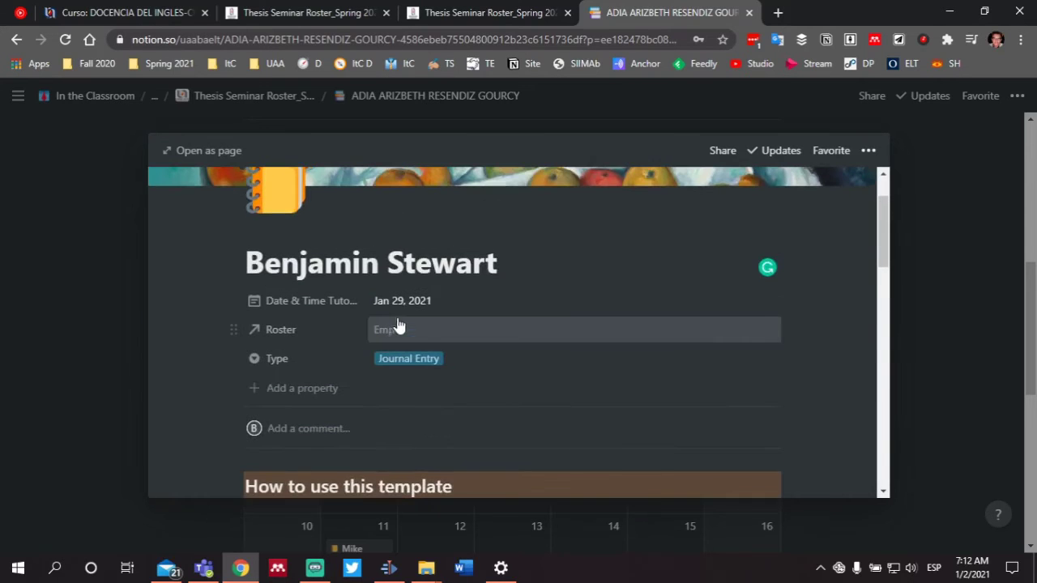
# Step: Close the page preview, then reopen and close the student's card on January 29 in the calendar
pyautogui.click(89, 320)
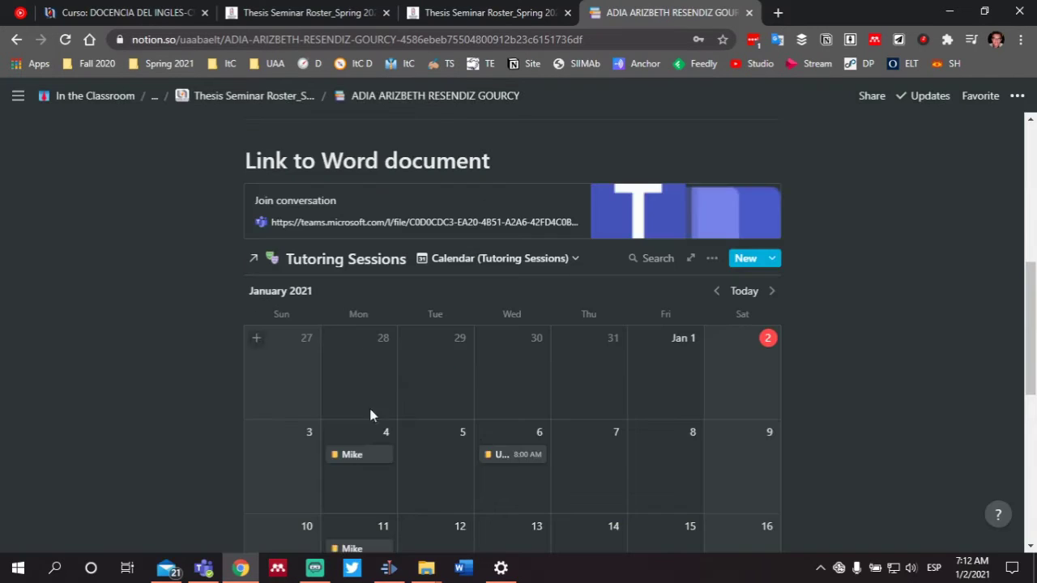
pyautogui.scroll(-2, 568, 424)
pyautogui.scroll(-3, 559, 429)
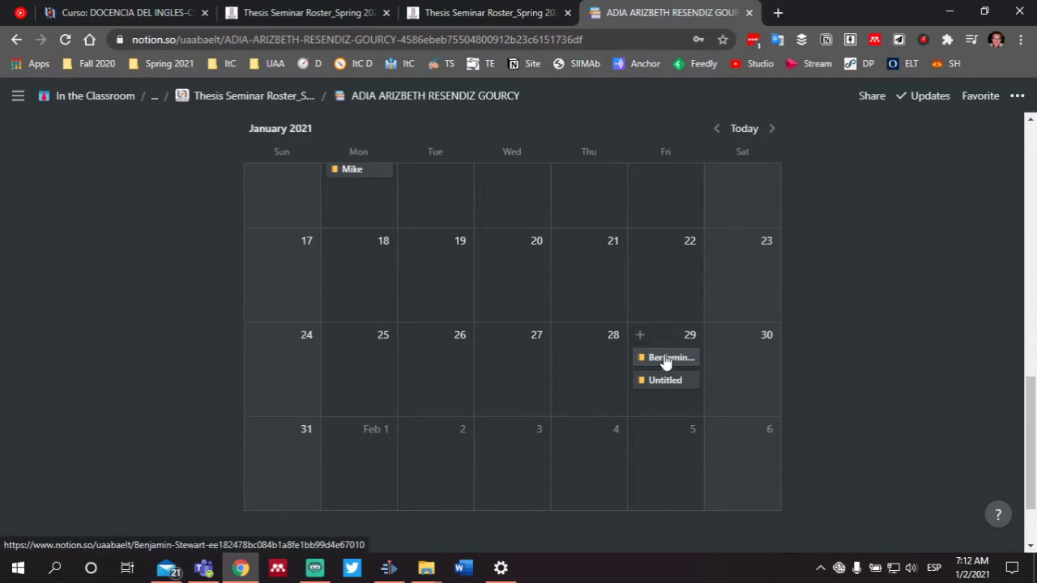
pyautogui.click(666, 362)
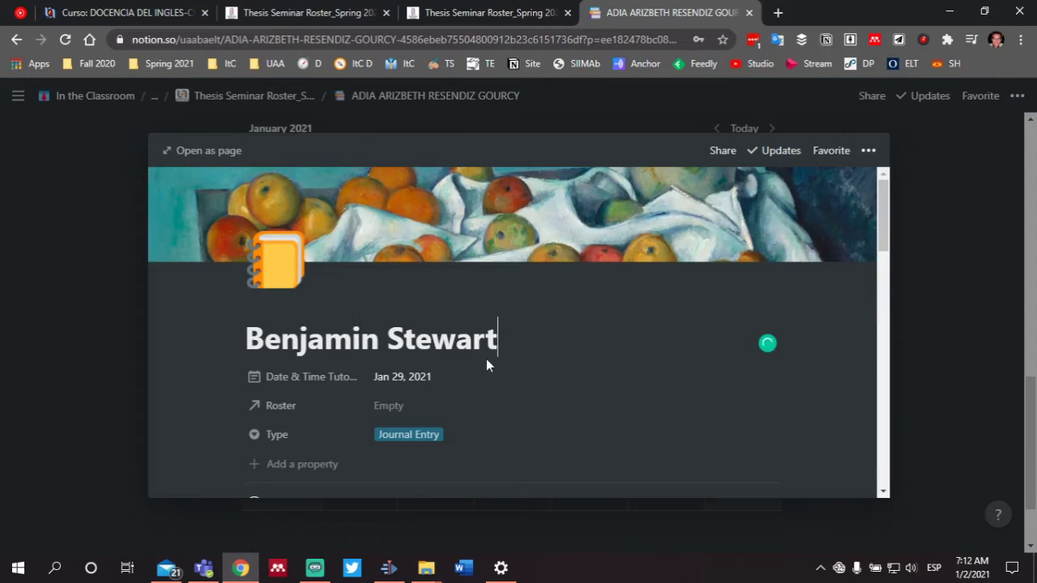
pyautogui.scroll(-5, 437, 355)
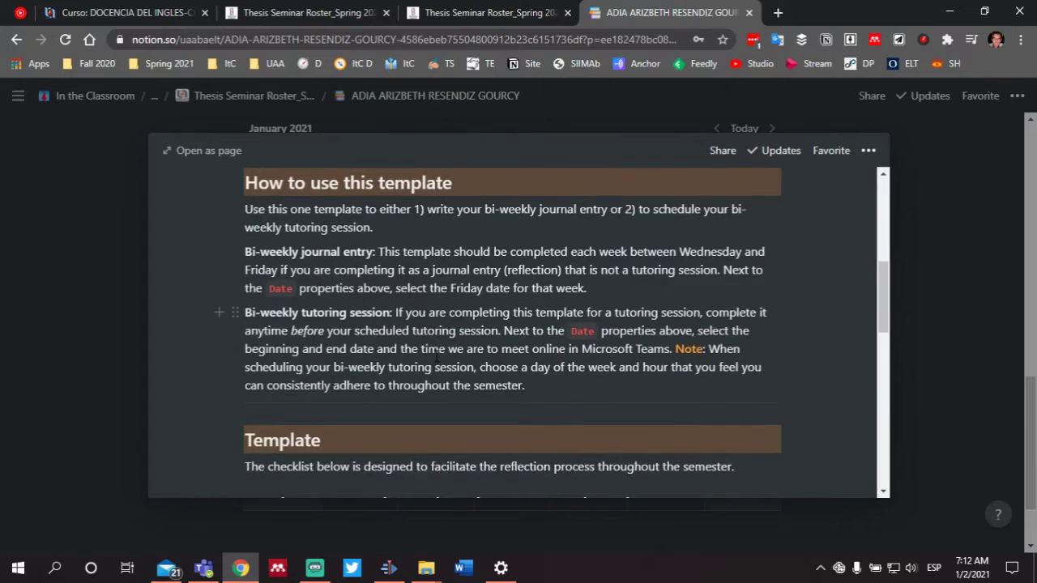
pyautogui.scroll(-2, 438, 353)
pyautogui.scroll(8, 436, 349)
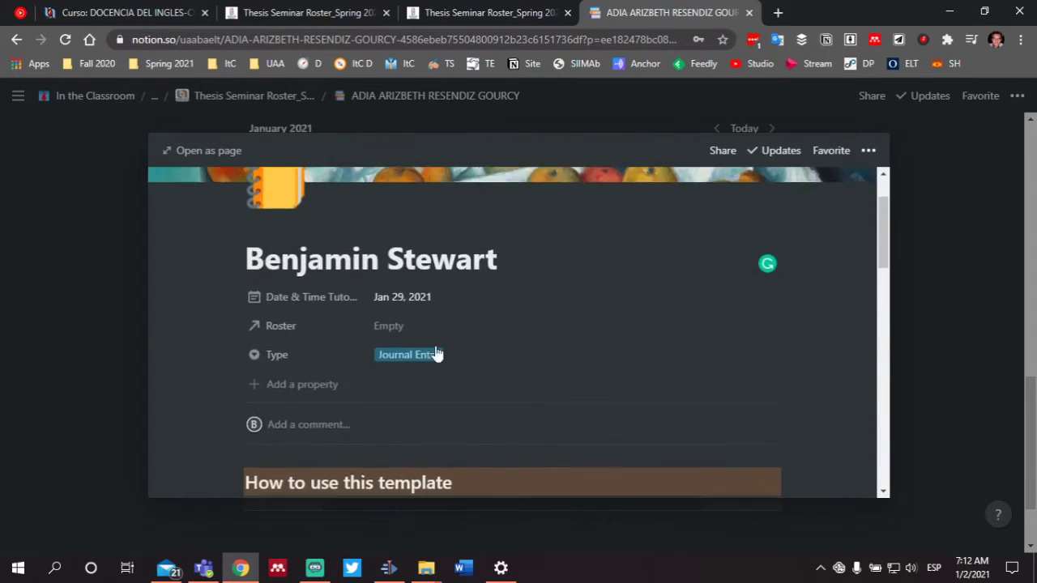
pyautogui.click(106, 302)
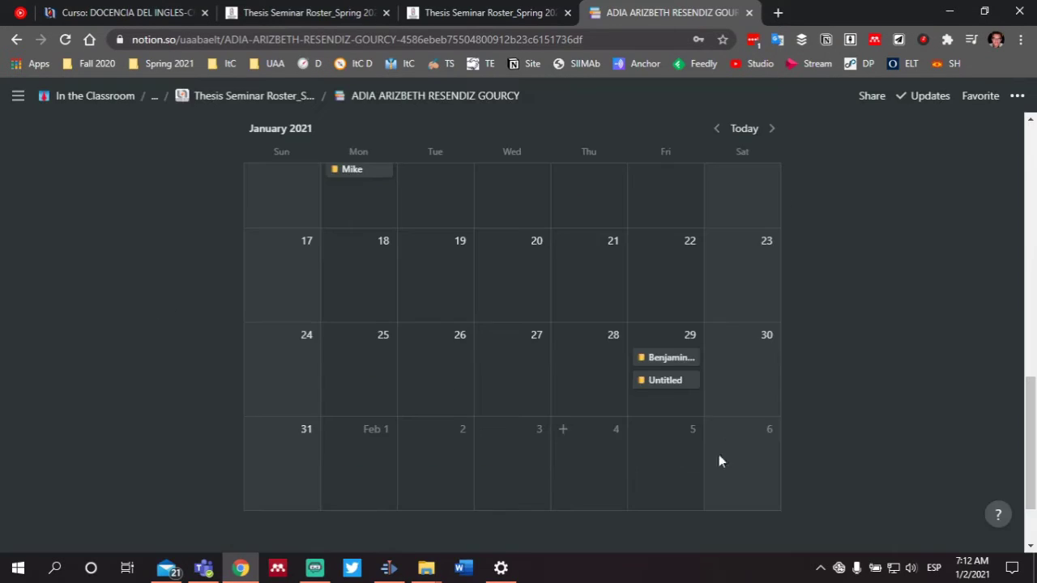
pyautogui.rightClick(665, 357)
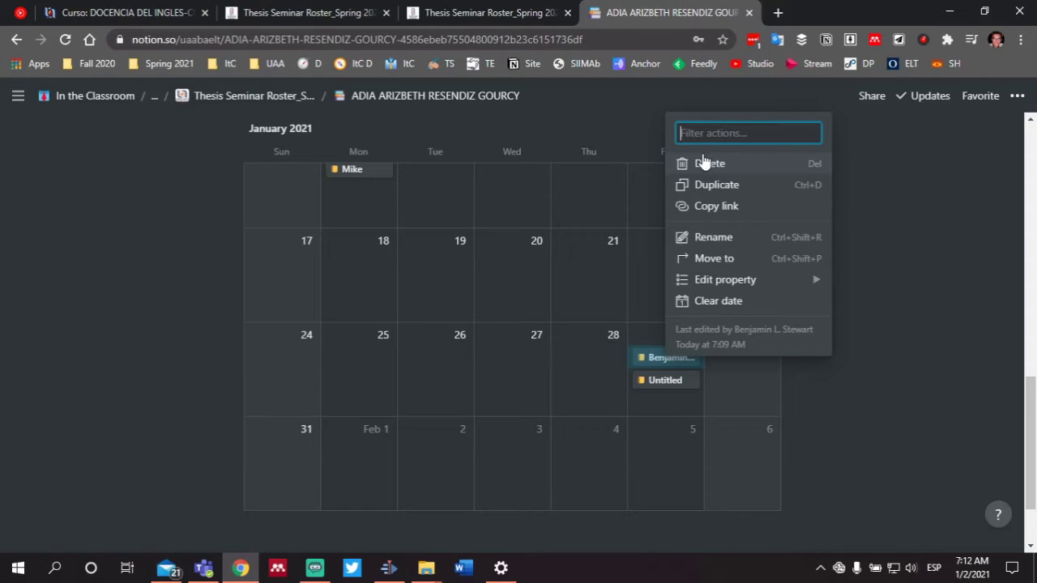
pyautogui.click(903, 307)
pyautogui.scroll(4, 891, 306)
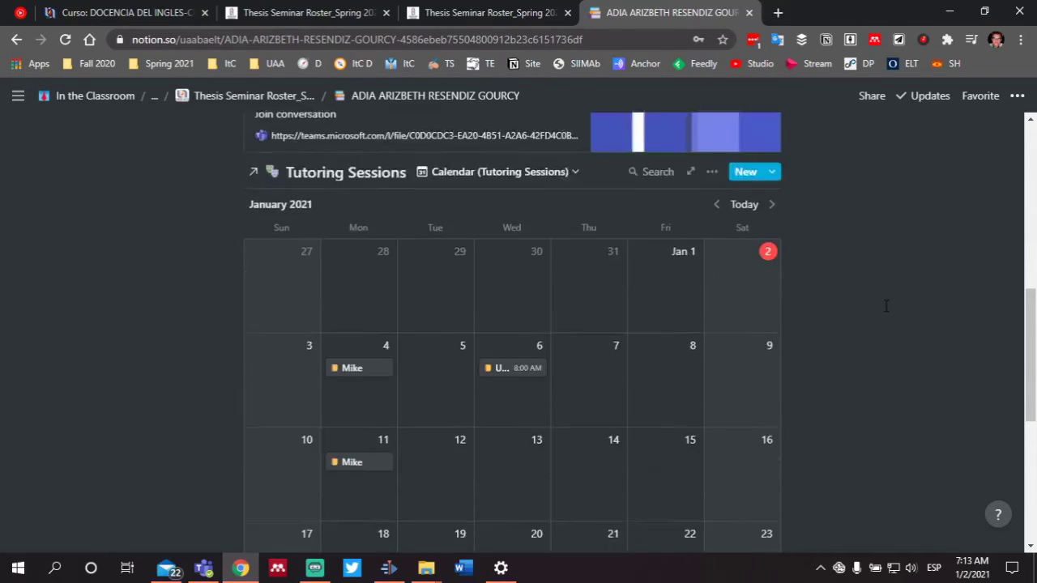
pyautogui.scroll(1, 886, 305)
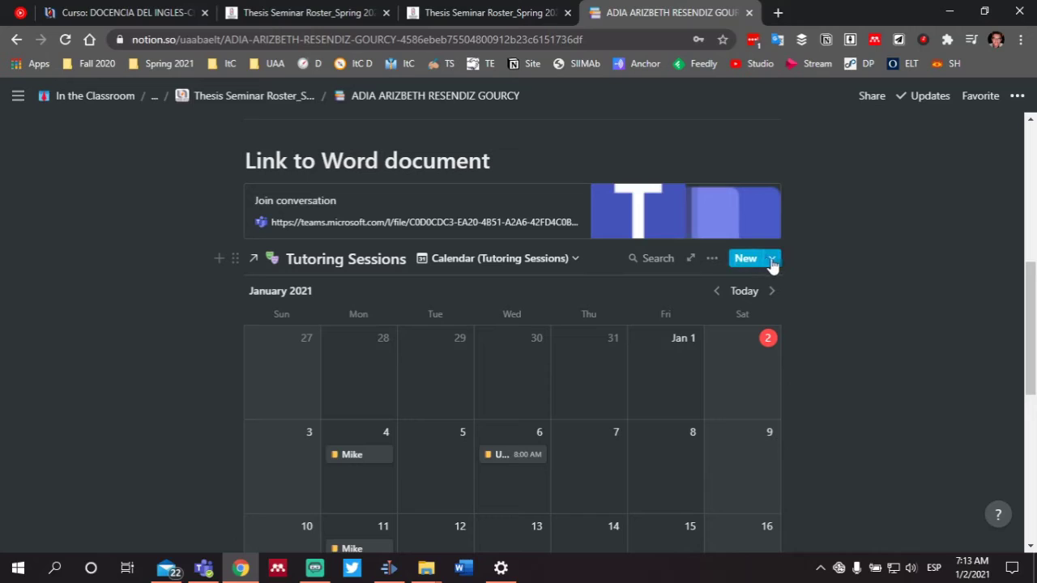
pyautogui.click(774, 261)
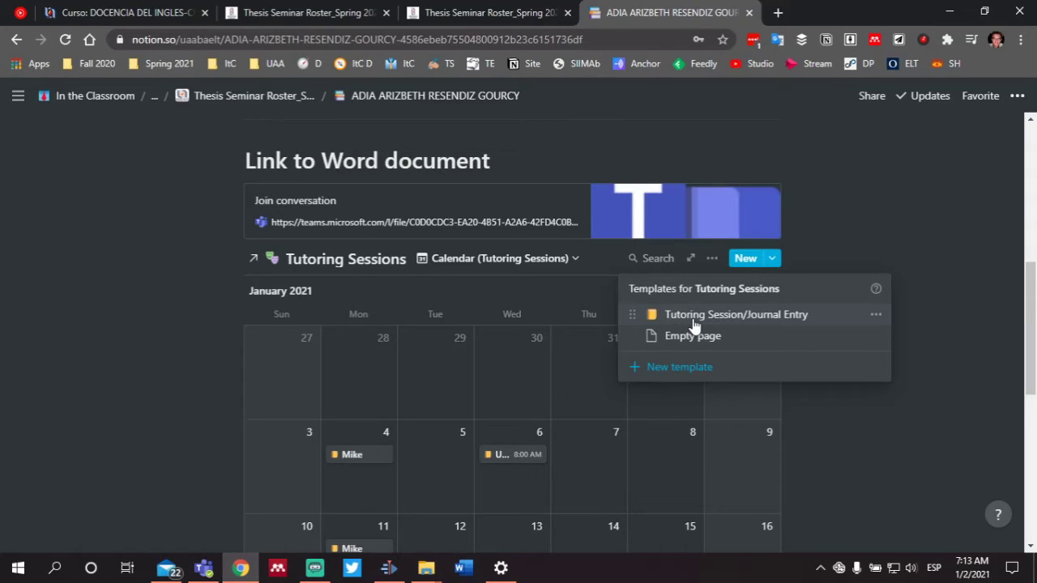
pyautogui.click(845, 452)
pyautogui.scroll(-1, 854, 416)
pyautogui.scroll(-2, 854, 417)
pyautogui.scroll(3, 845, 394)
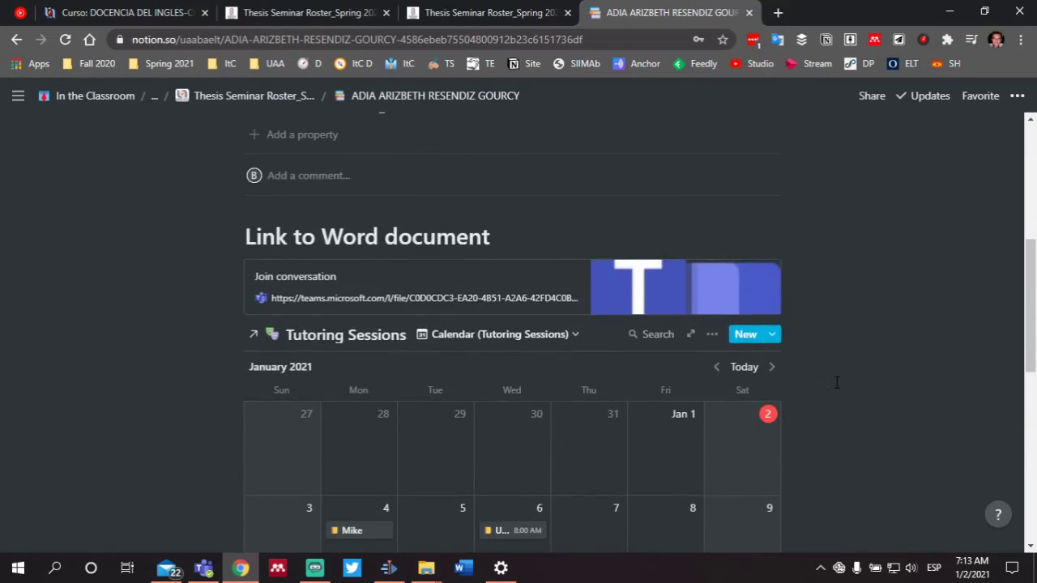
pyautogui.scroll(-3, 798, 348)
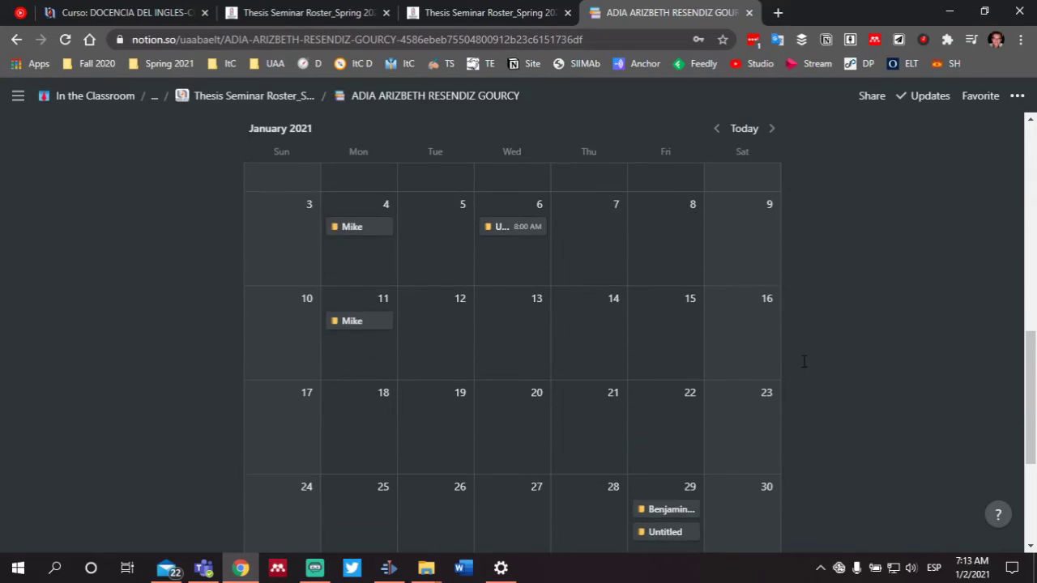
pyautogui.scroll(1, 804, 361)
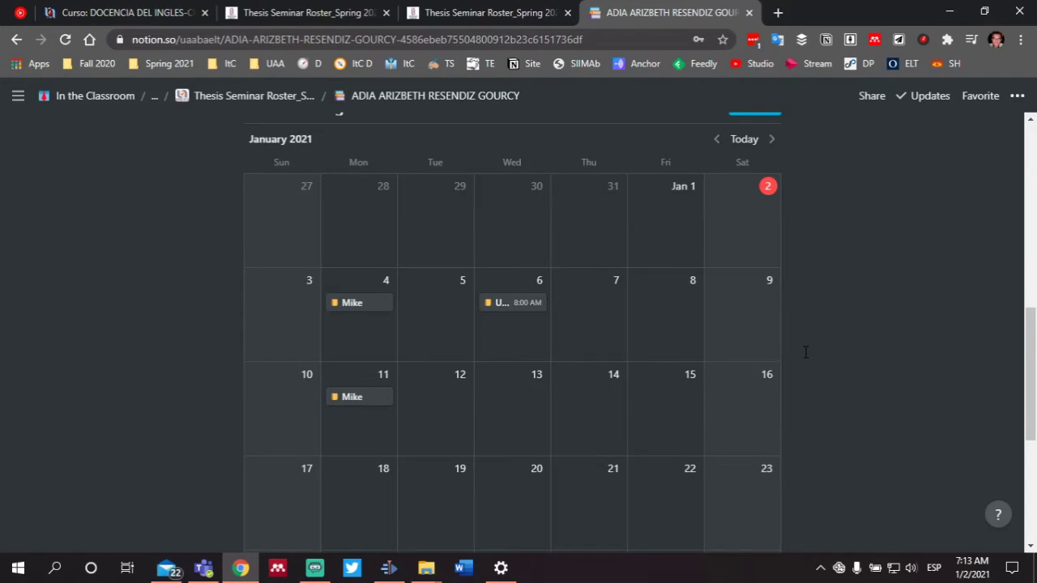
pyautogui.scroll(2, 806, 352)
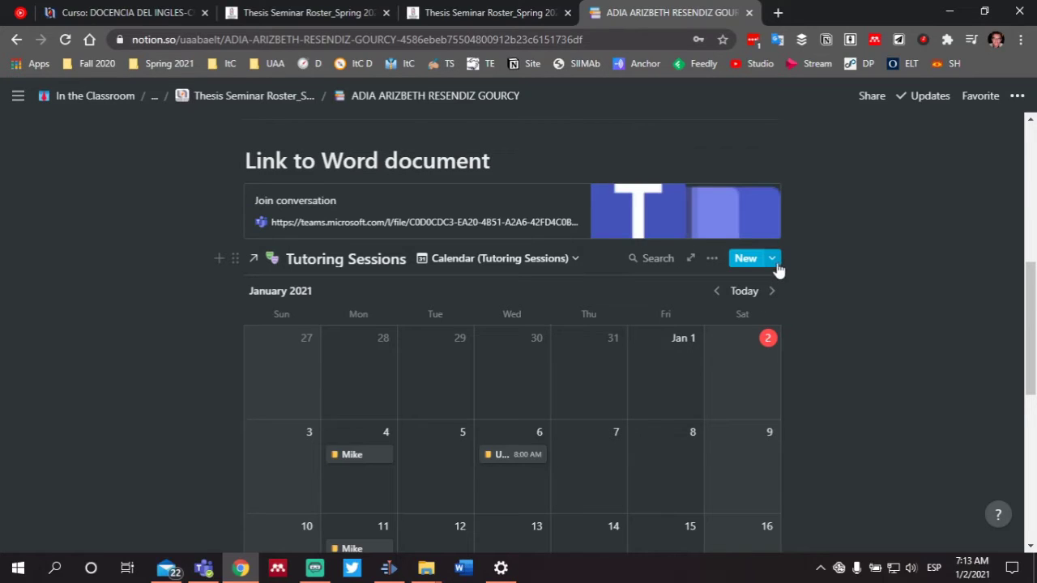
# Step: Create another Tutoring Session/Journal Entry page titled with the student's full name and open its Type choices
pyautogui.click(775, 264)
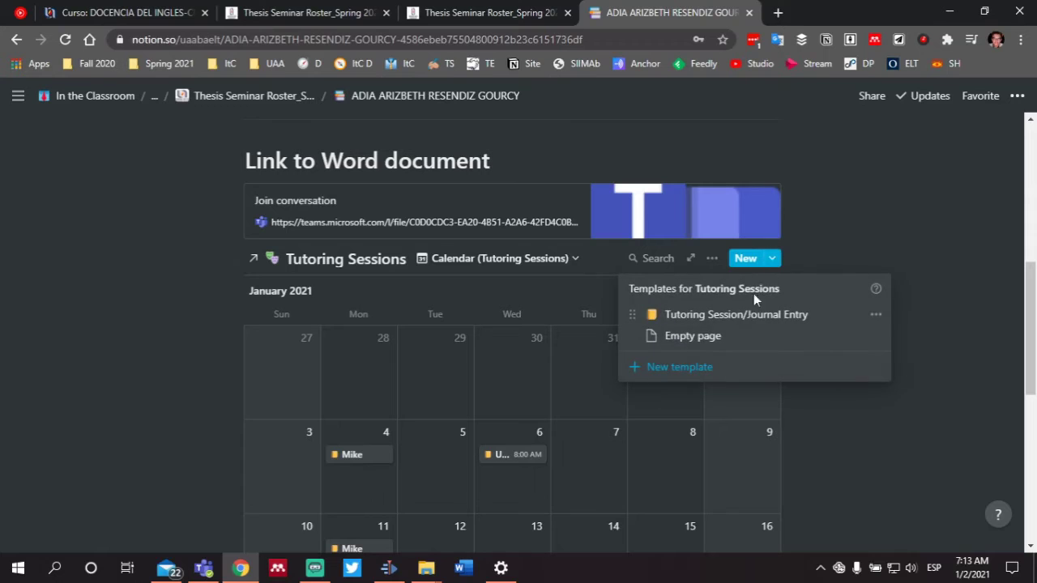
pyautogui.click(694, 318)
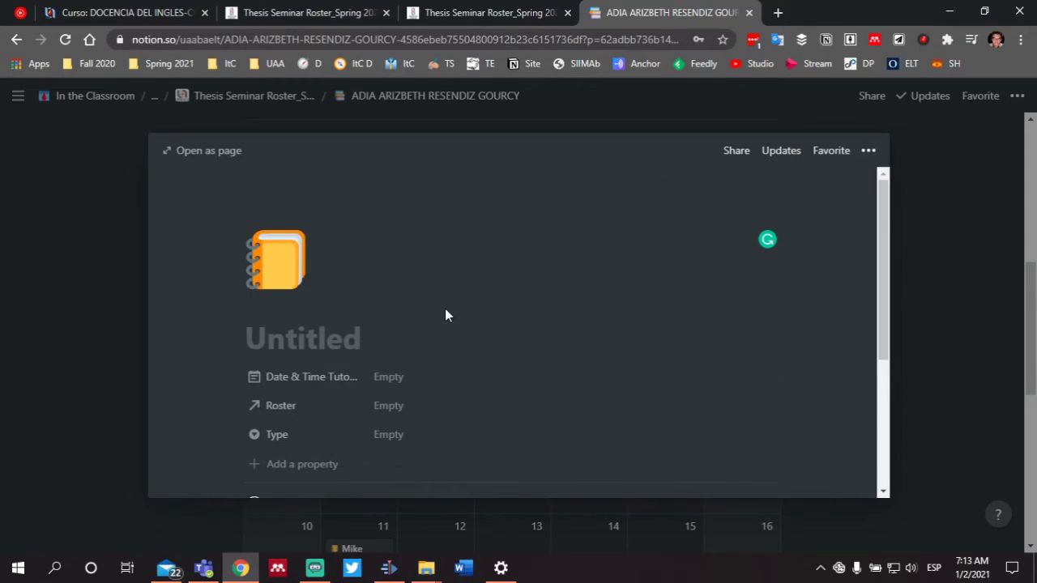
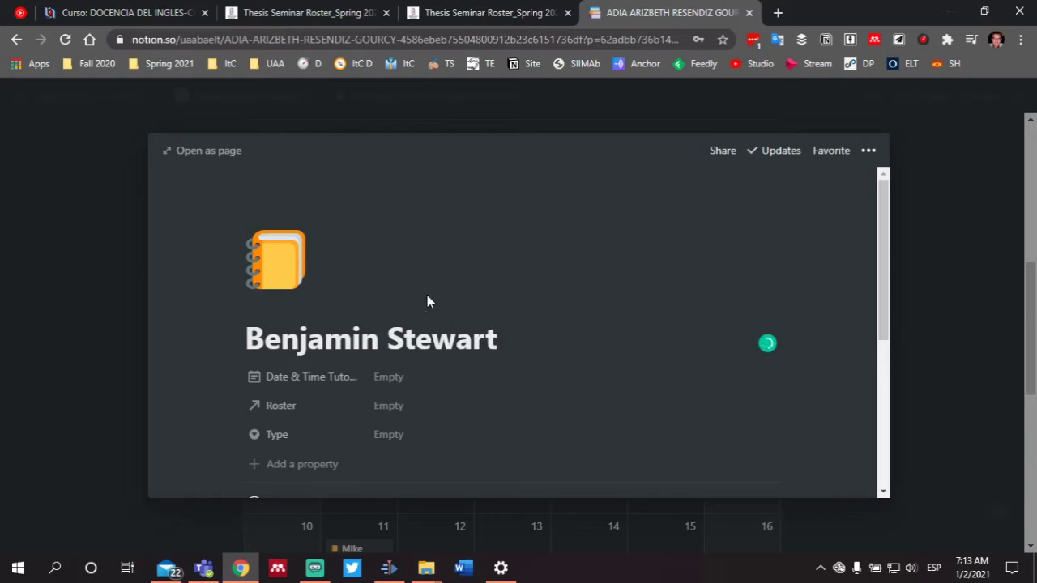
pyautogui.click(396, 360)
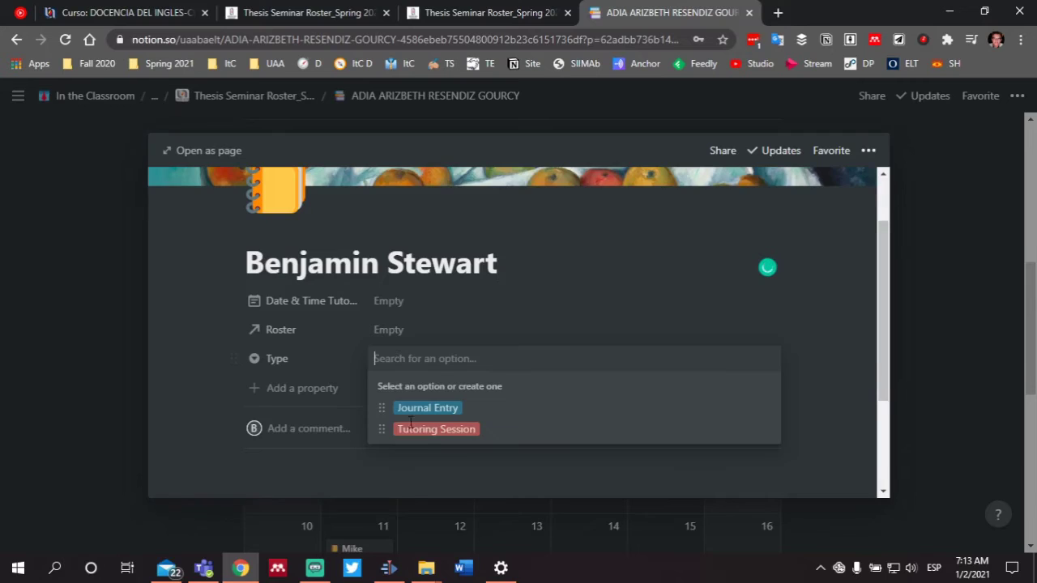
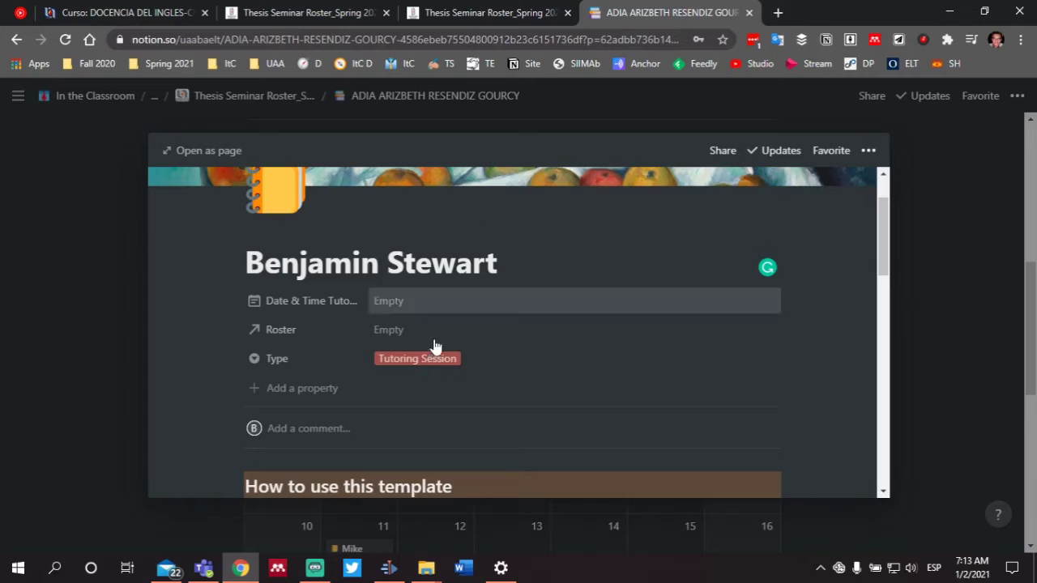
# Step: Turn on End date and Include time, and set the start date to Feb 1, 2021
pyautogui.click(393, 303)
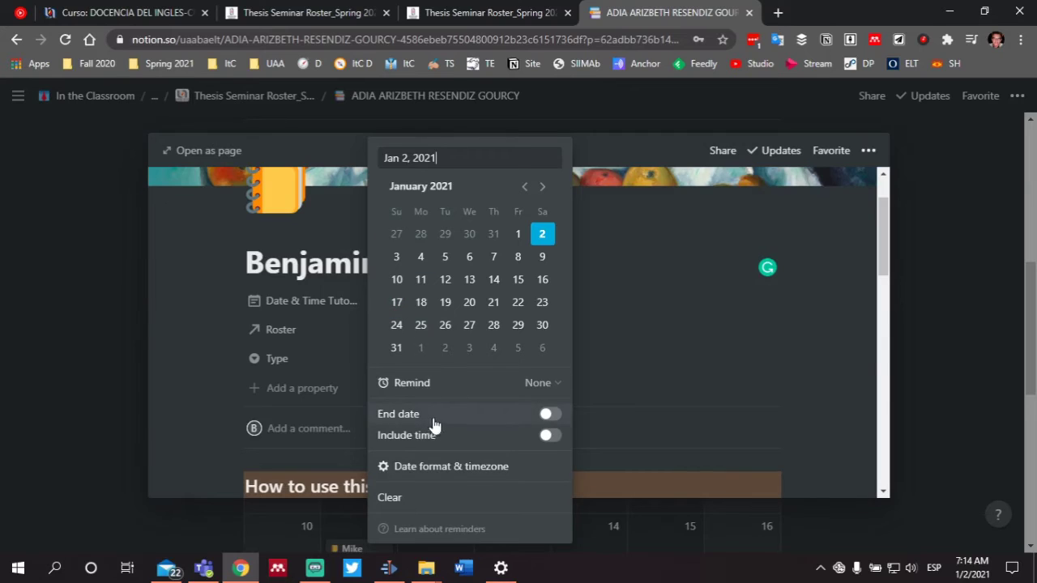
pyautogui.click(550, 415)
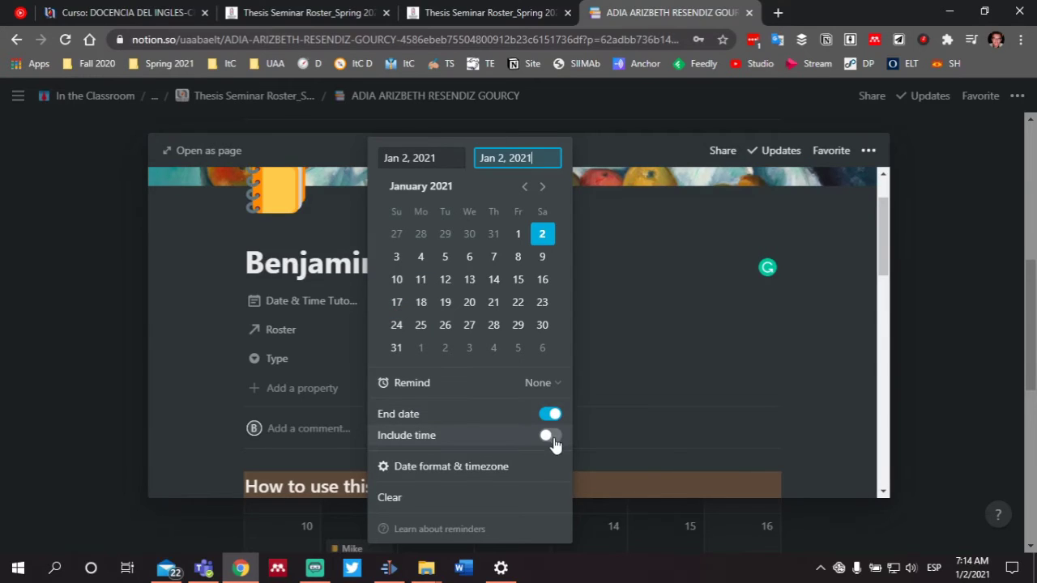
pyautogui.click(550, 438)
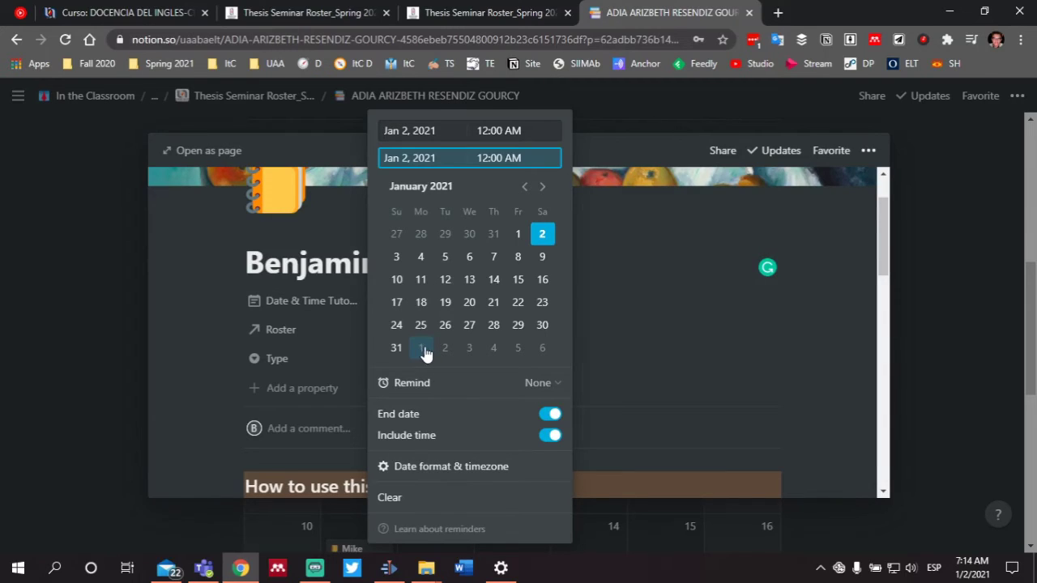
pyautogui.click(404, 130)
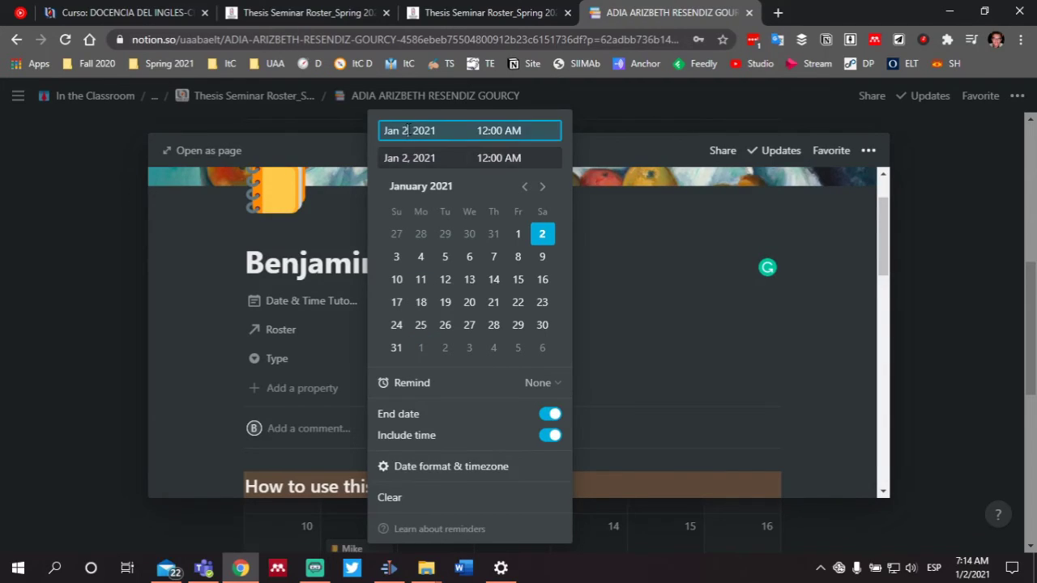
pyautogui.click(421, 348)
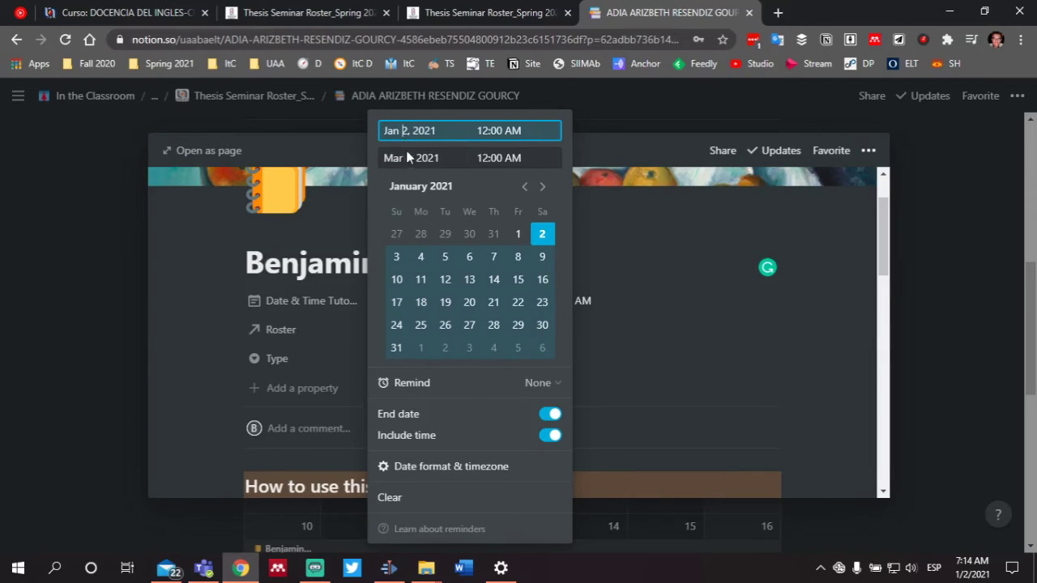
pyautogui.press('BackSpace')
pyautogui.press('BackSpace')
pyautogui.press('BackSpace')
pyautogui.press('BackSpace')
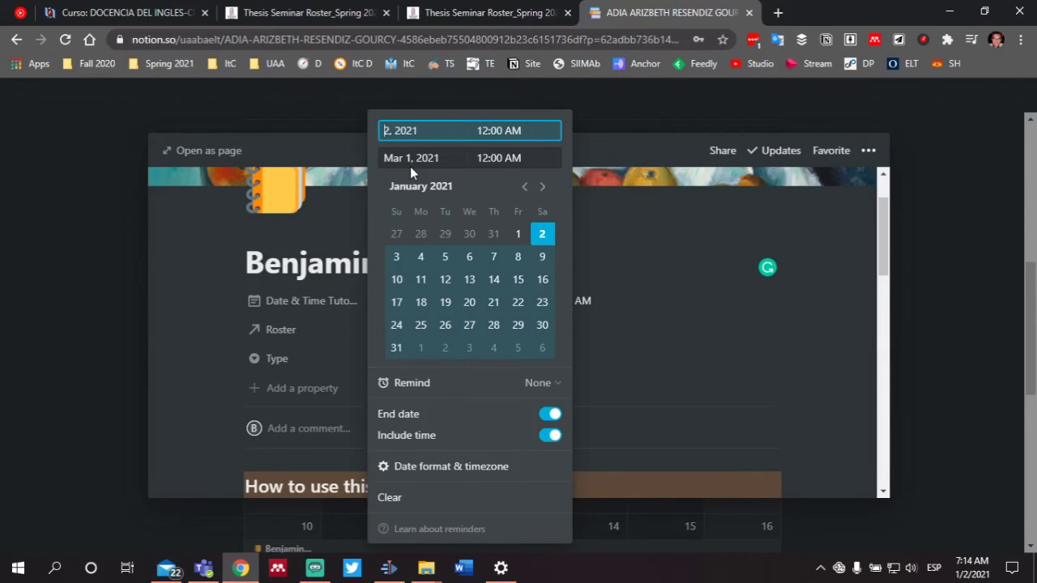
pyautogui.write('Feb 1, 2021')
pyautogui.press('Delete')
pyautogui.press('Delete')
pyautogui.press('Delete')
pyautogui.press('Delete')
pyautogui.press('Delete')
pyautogui.press('Delete')
pyautogui.press('Delete')
# Step: Set the start time to 8:00 AM and the end to Feb 1, 8:30 AM
pyautogui.click(479, 131)
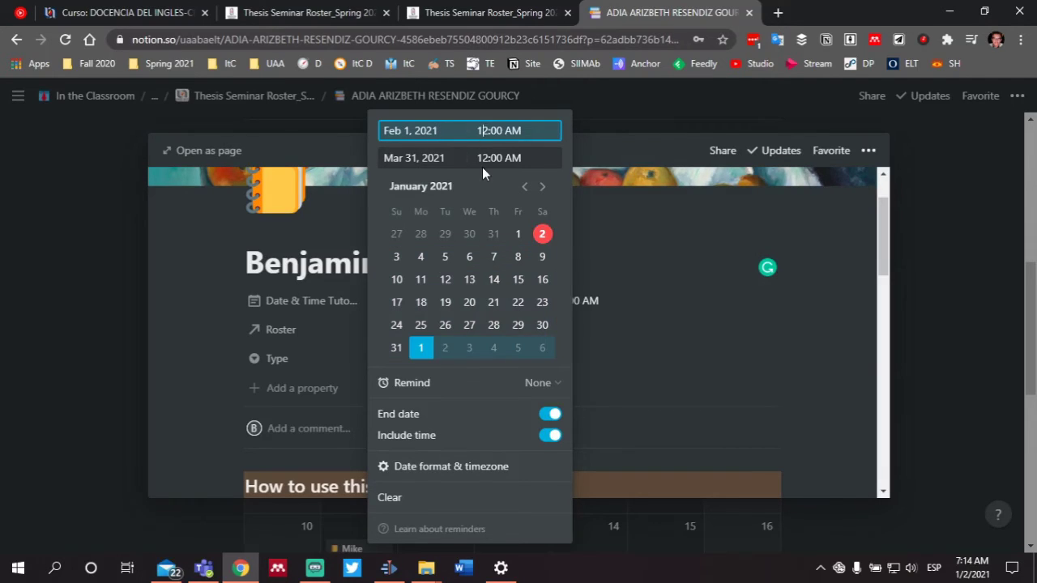
pyautogui.press('BackSpace')
pyautogui.write('8:00')
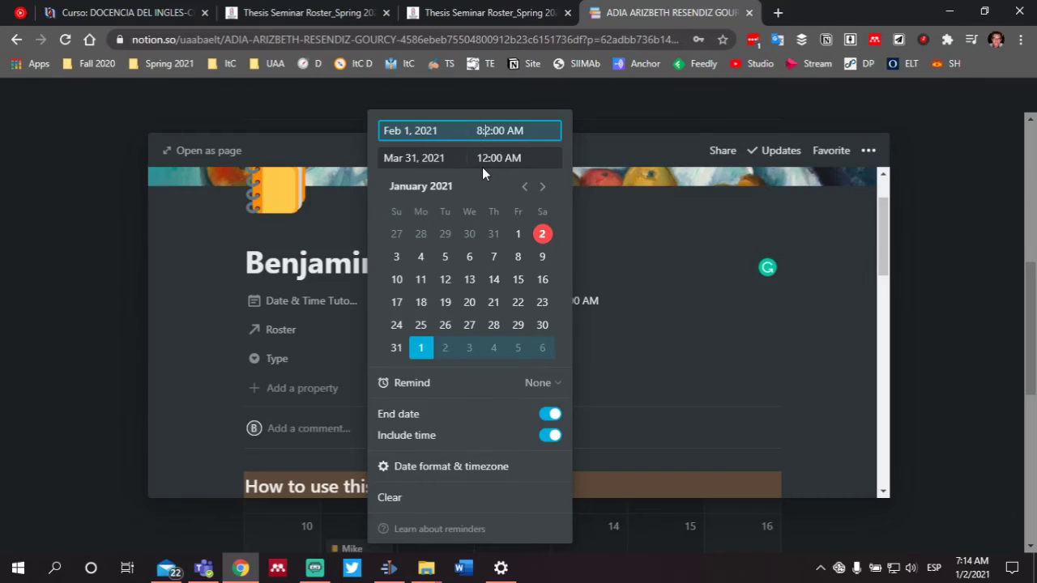
pyautogui.press('Delete')
pyautogui.press('Delete')
pyautogui.press('Delete')
pyautogui.press('Delete')
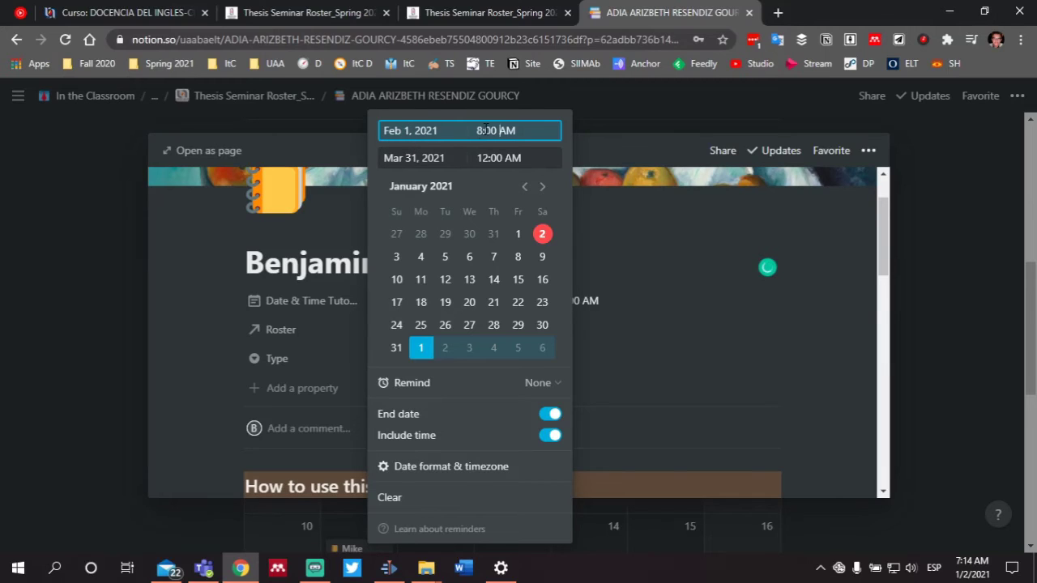
pyautogui.click(404, 165)
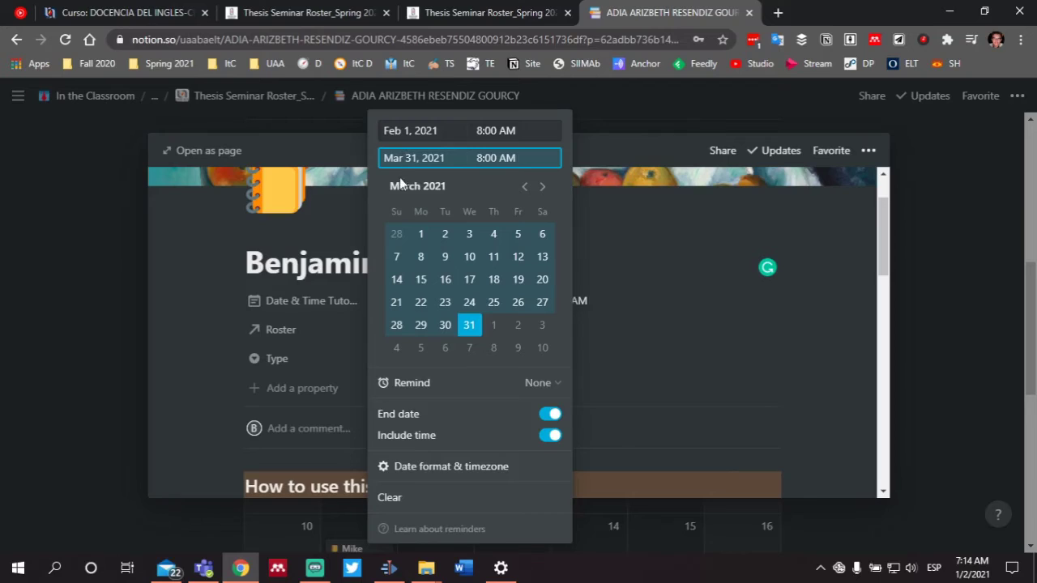
pyautogui.press('BackSpace')
pyautogui.press('BackSpace')
pyautogui.press('BackSpace')
pyautogui.press('BackSpace')
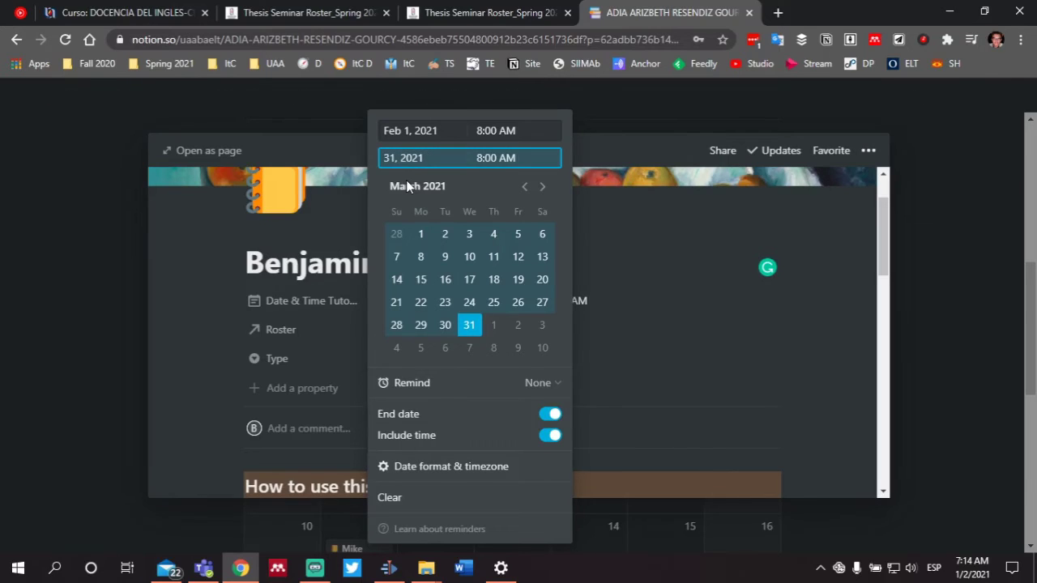
pyautogui.write('Feb 1')
pyautogui.press('Delete')
pyautogui.press('Delete')
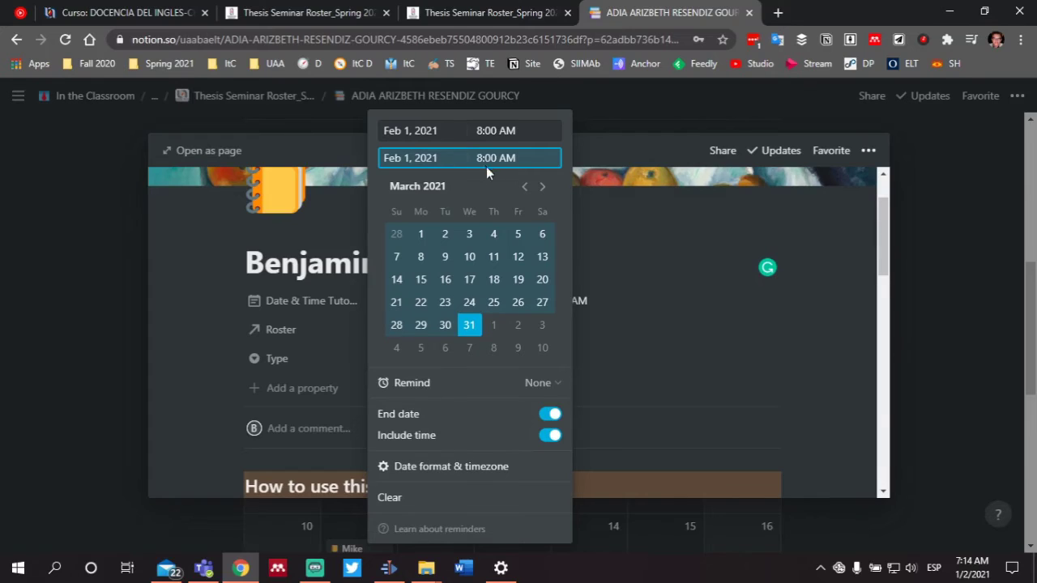
pyautogui.click(486, 166)
pyautogui.write('3')
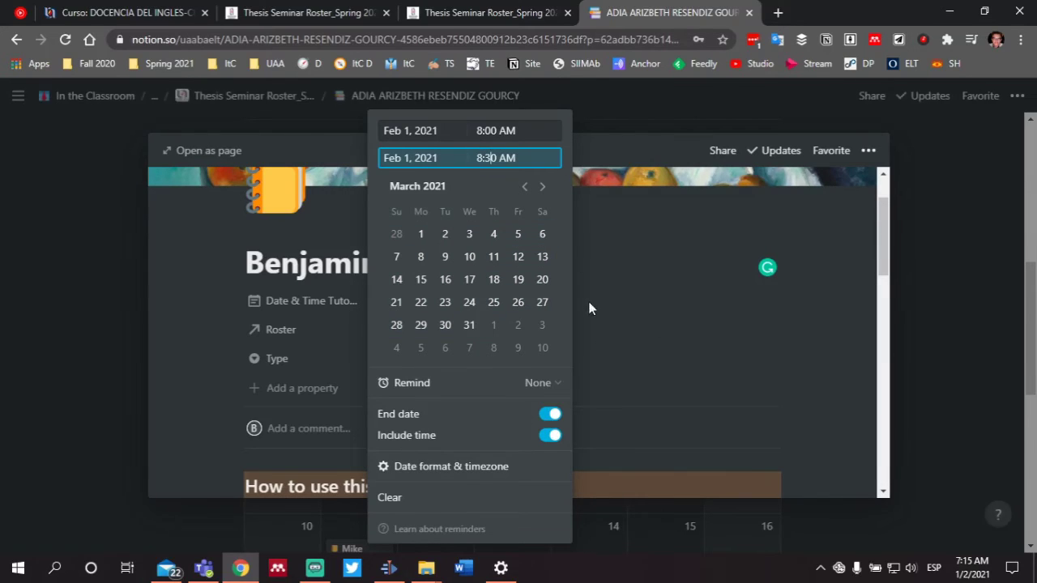
pyautogui.click(628, 358)
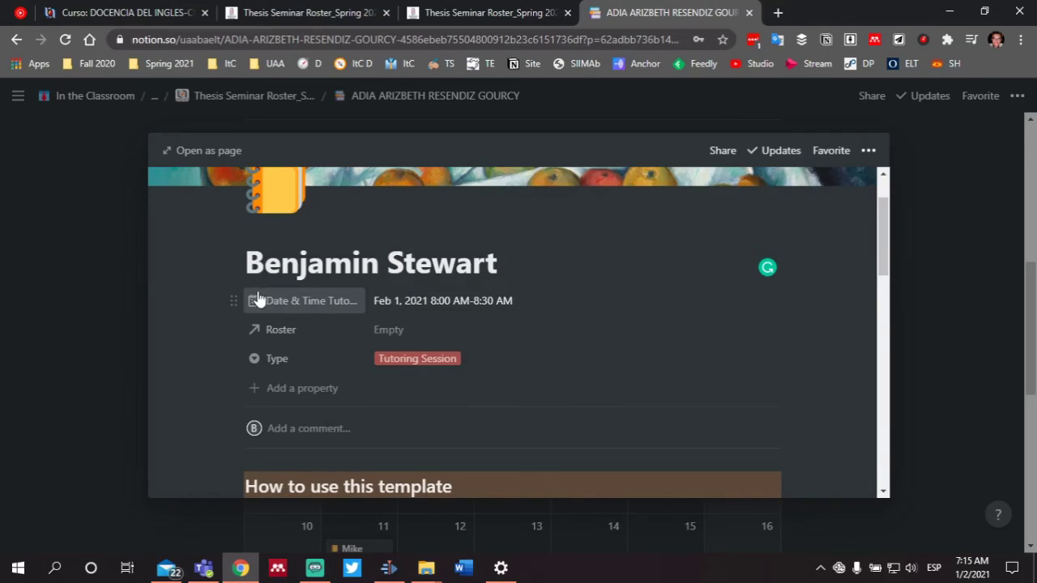
pyautogui.click(411, 310)
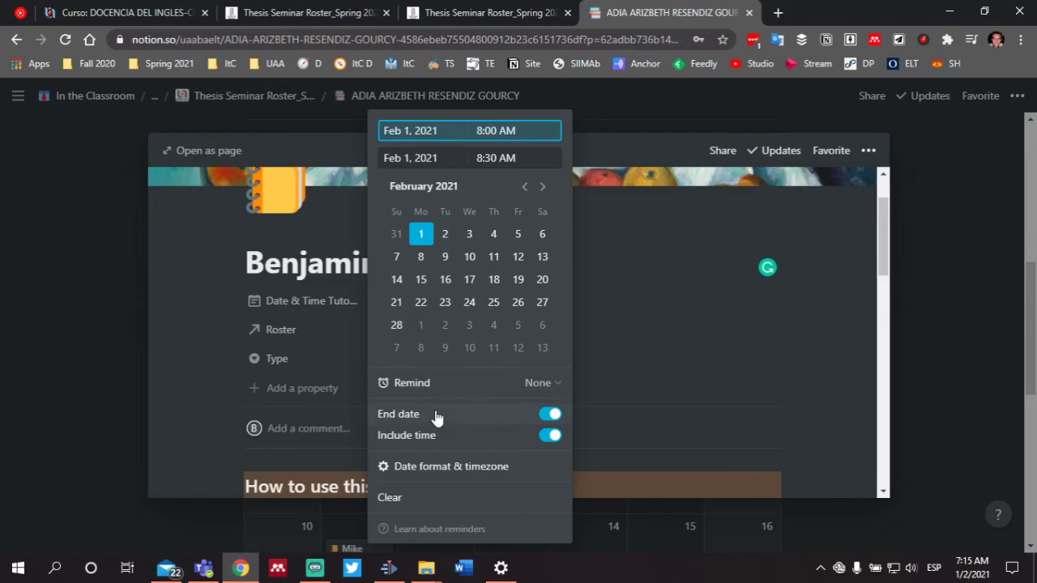
pyautogui.click(634, 353)
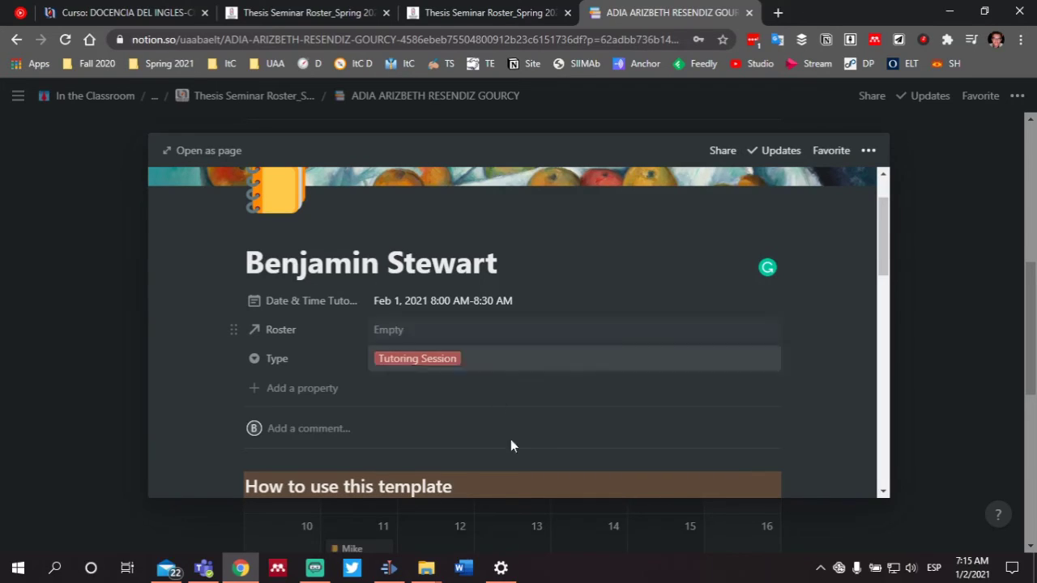
# Step: Set the entry's Type property to Tutoring Session and close the peek page back to the calendar
pyautogui.scroll(-4, 511, 445)
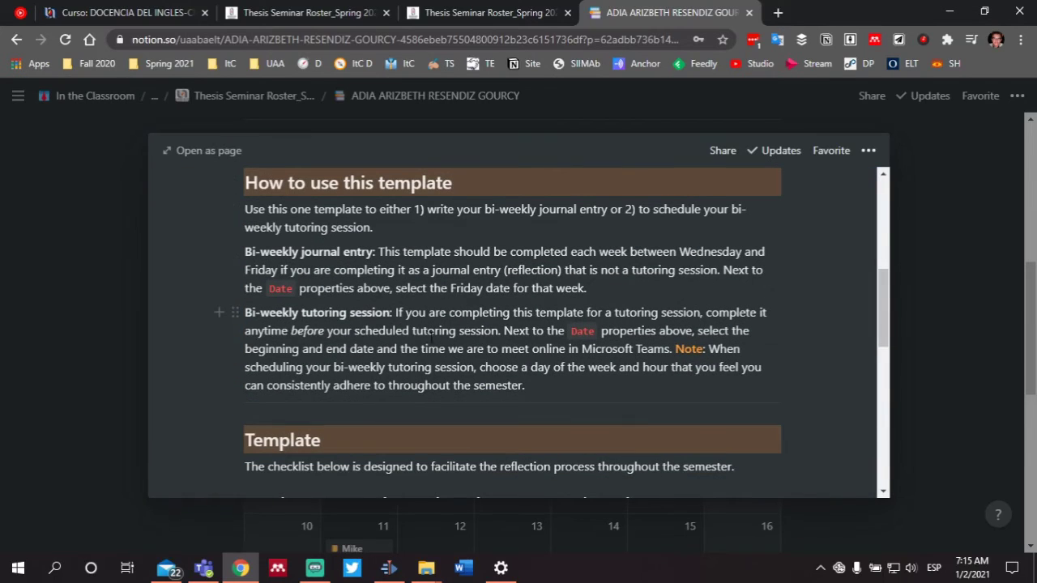
pyautogui.scroll(-3, 430, 334)
pyautogui.scroll(-2, 560, 396)
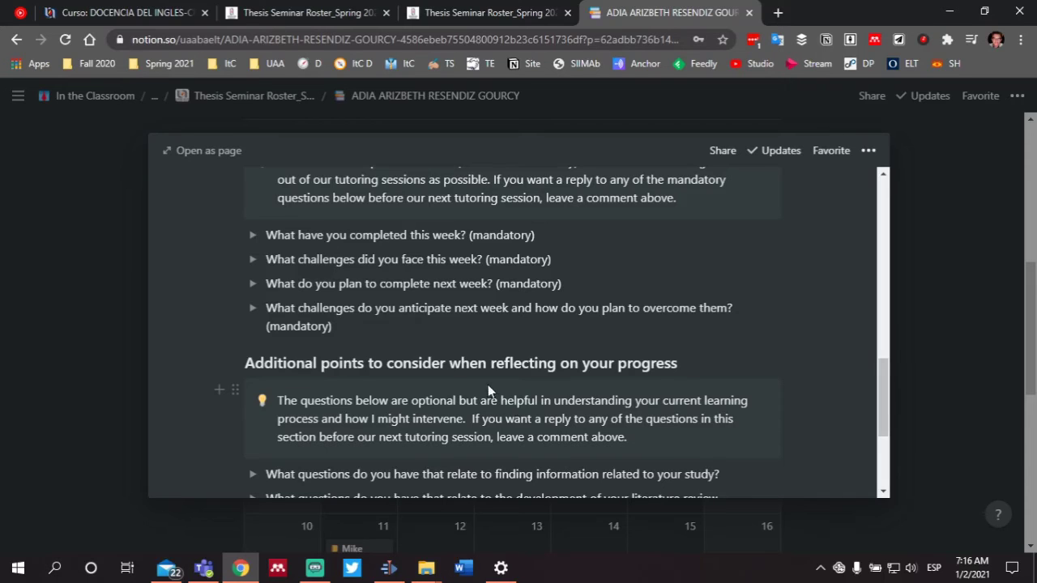
pyautogui.scroll(-2, 487, 394)
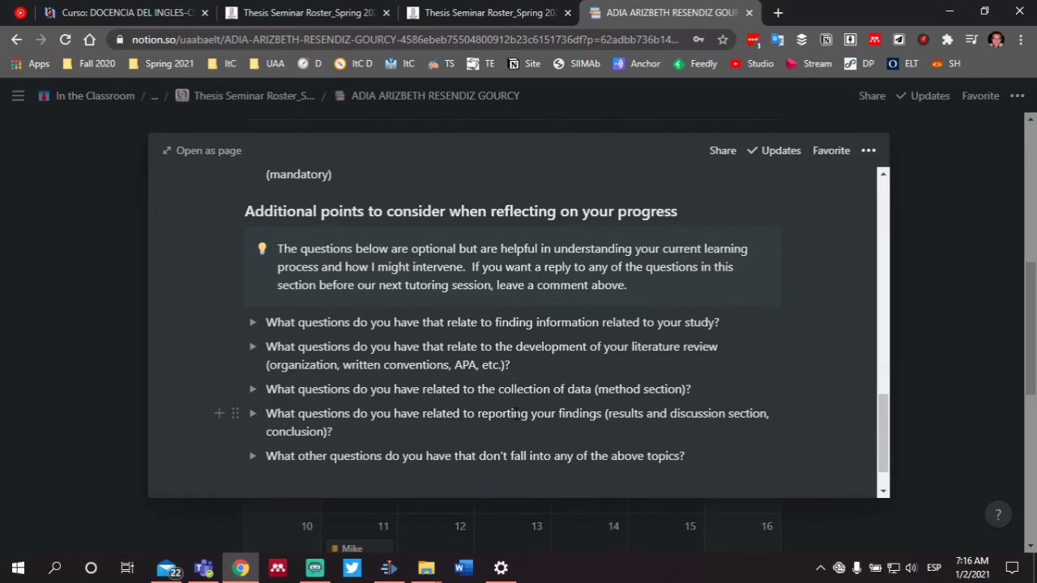
pyautogui.scroll(4, 515, 415)
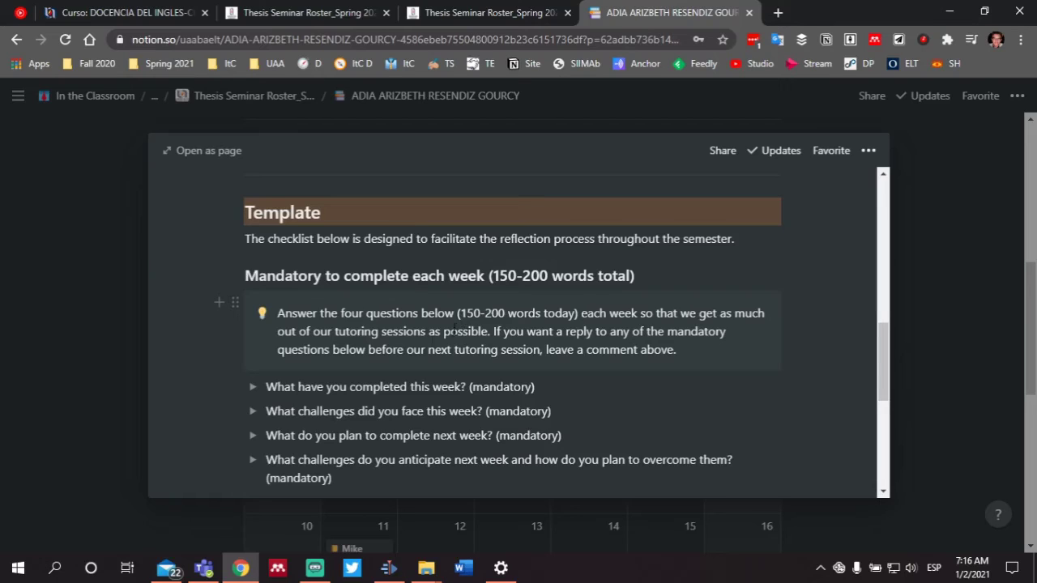
pyautogui.scroll(8, 444, 318)
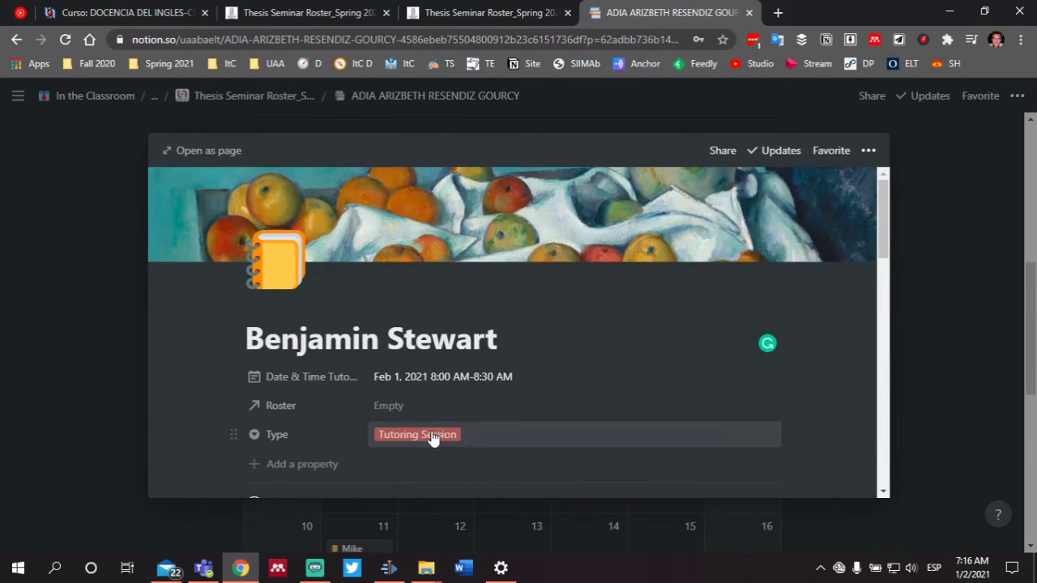
pyautogui.click(429, 435)
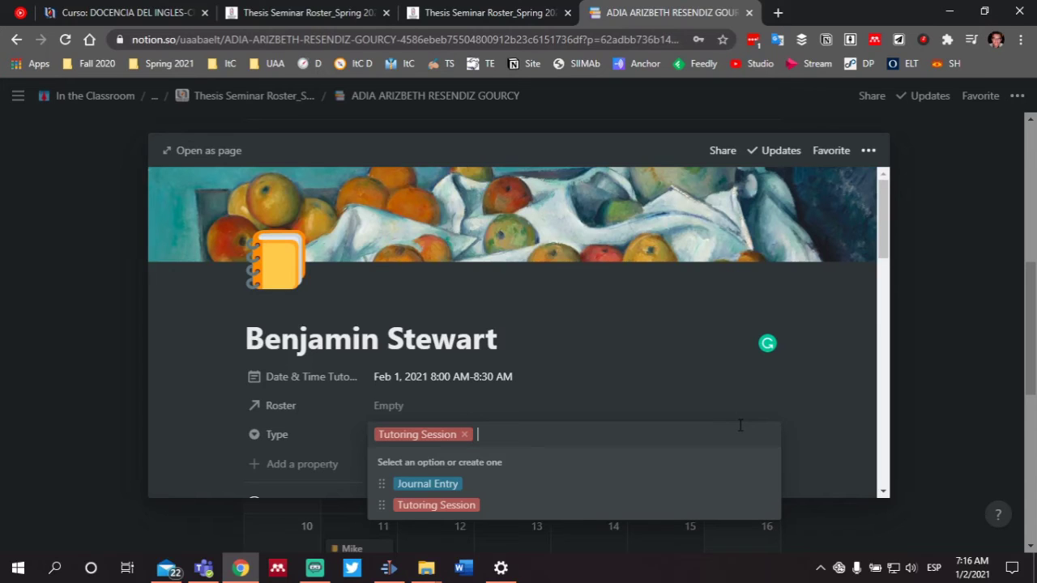
pyautogui.click(933, 425)
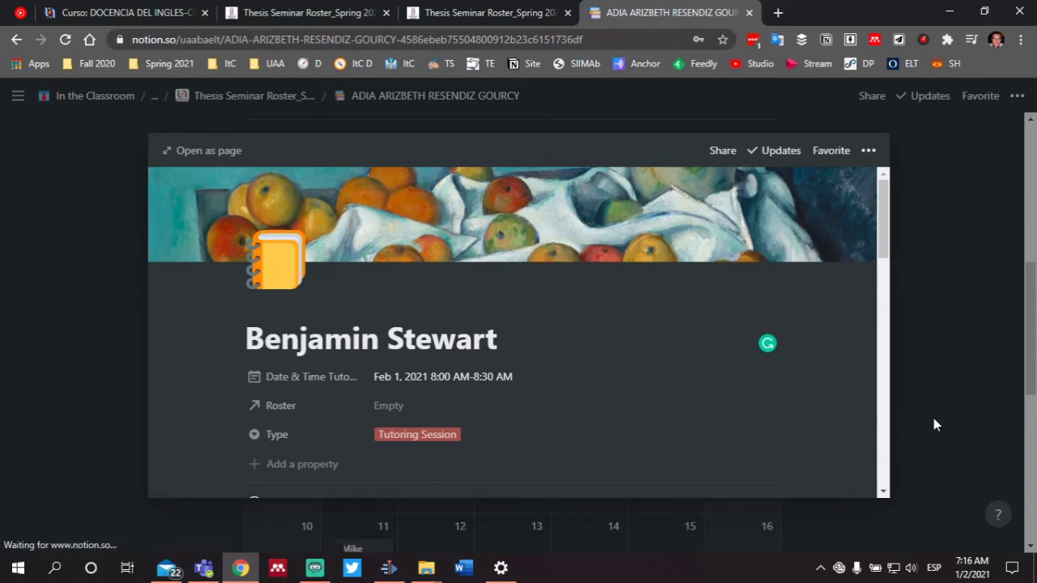
pyautogui.click(934, 425)
pyautogui.scroll(-1, 694, 390)
pyautogui.scroll(-2, 694, 390)
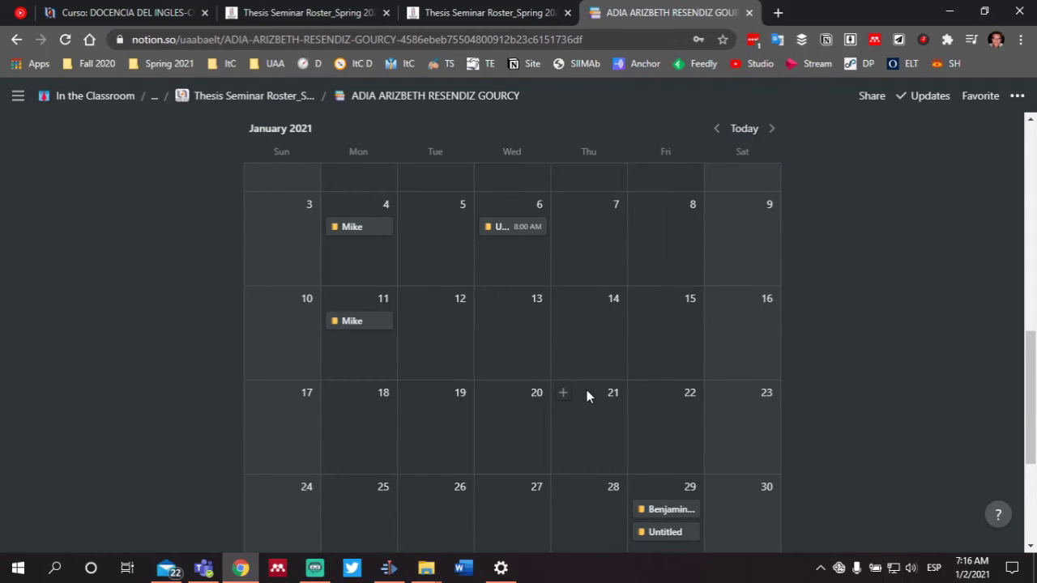
# Step: Scroll the calendar down to the Feb 1 tutoring session card
pyautogui.scroll(-2, 432, 354)
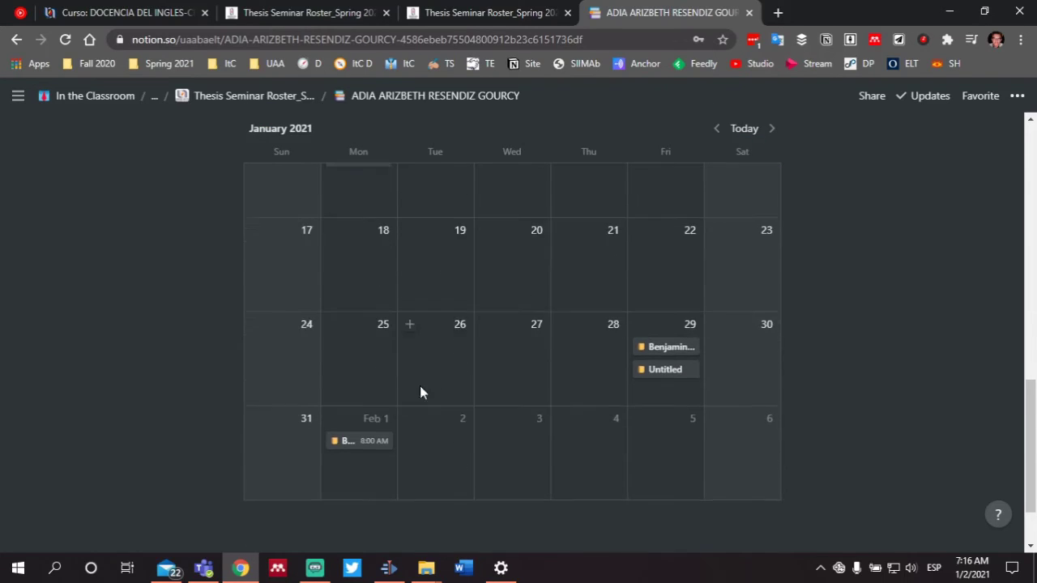
pyautogui.scroll(-1, 420, 387)
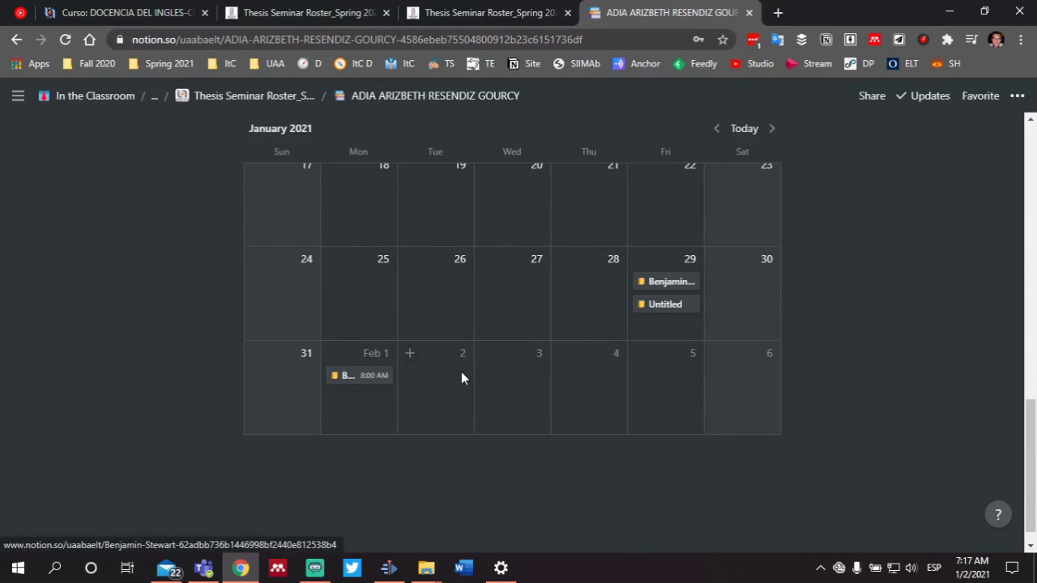
pyautogui.scroll(-1, 462, 373)
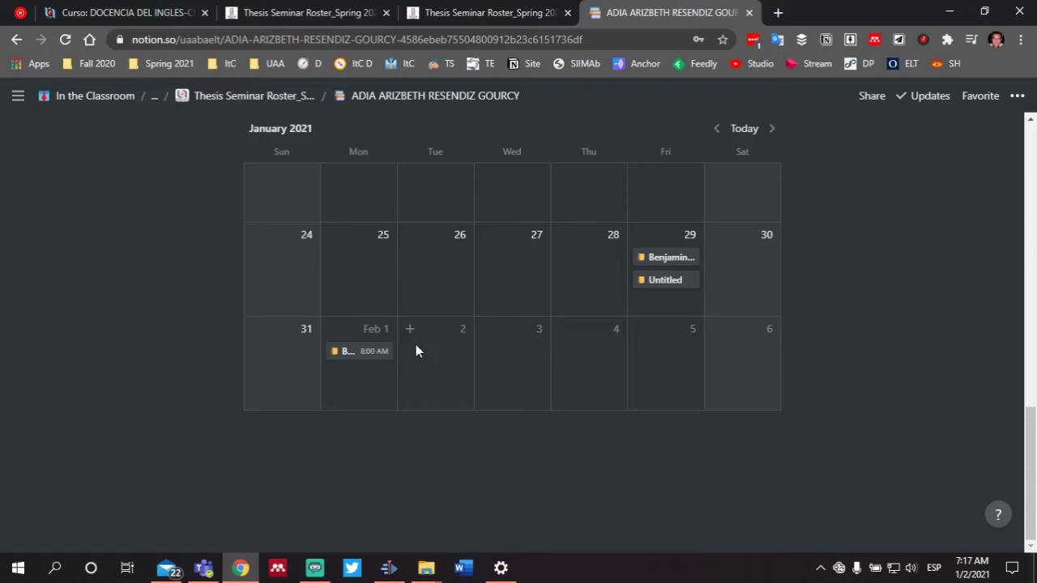
# Step: Duplicate the Feb 1 session and move the copy to February 15
pyautogui.rightClick(363, 356)
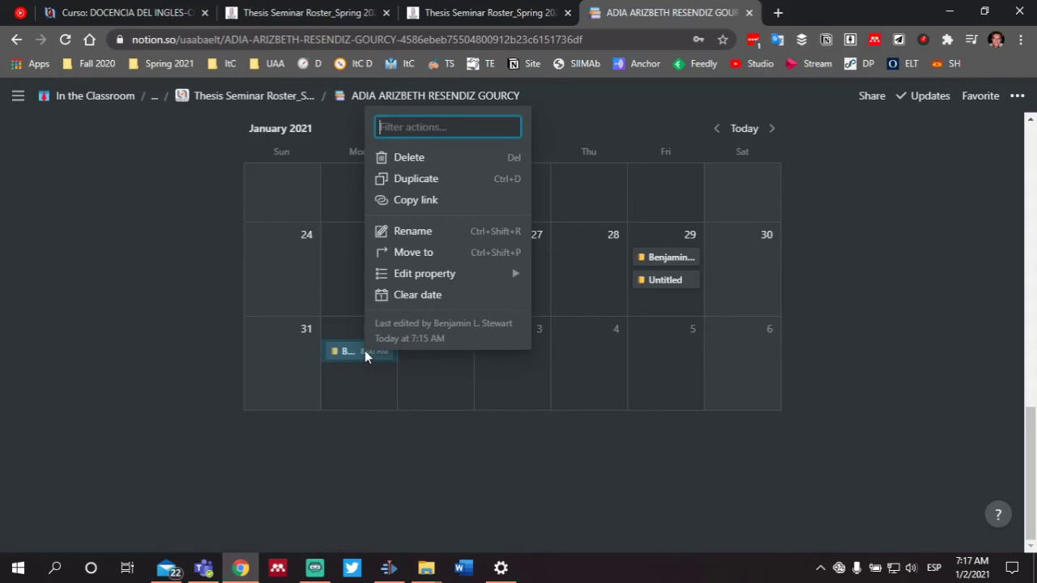
pyautogui.click(423, 183)
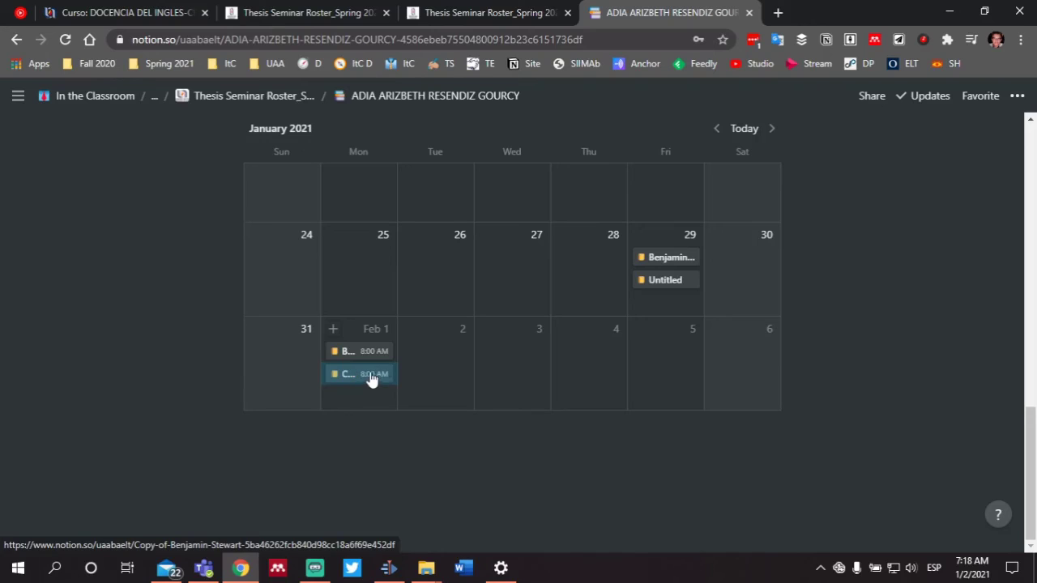
pyautogui.moveTo(359, 376)
pyautogui.mouseDown()
pyautogui.moveTo(373, 398)
pyautogui.moveTo(397, 403)
pyautogui.moveTo(364, 382)
pyautogui.mouseUp()
pyautogui.scroll(3, 724, 236)
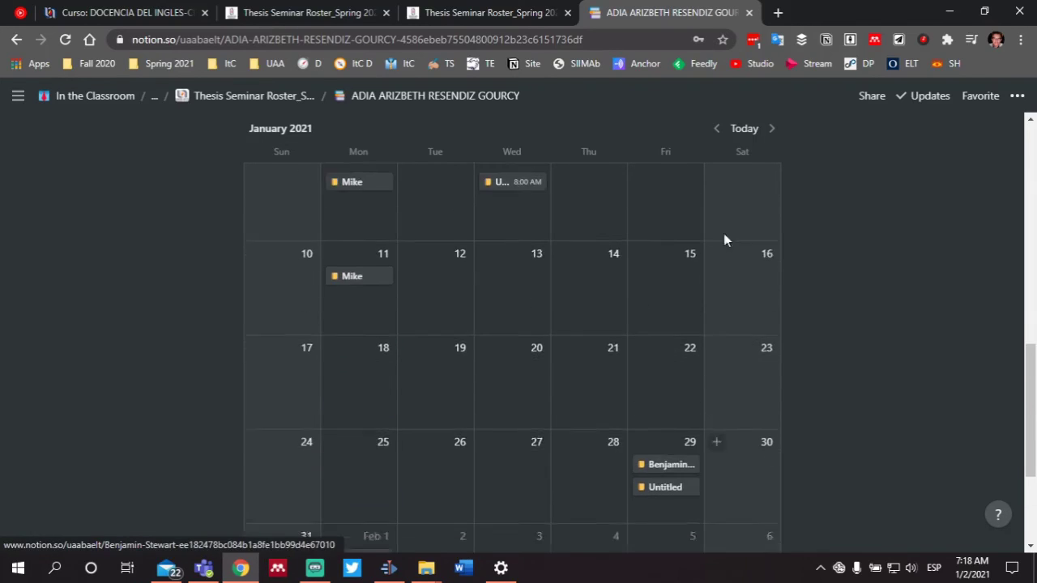
pyautogui.click(772, 131)
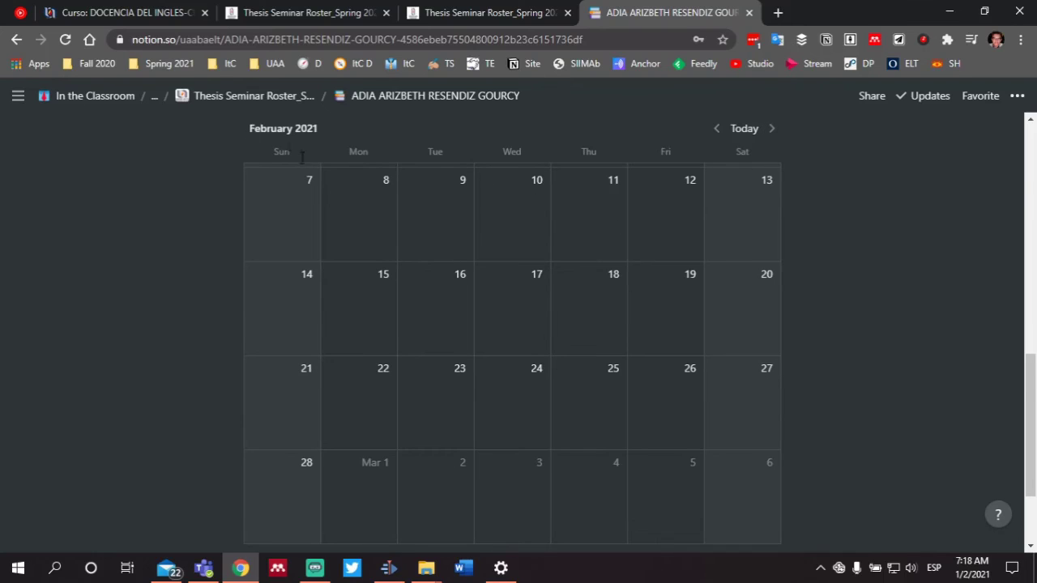
pyautogui.scroll(-3, 453, 290)
pyautogui.scroll(4, 454, 290)
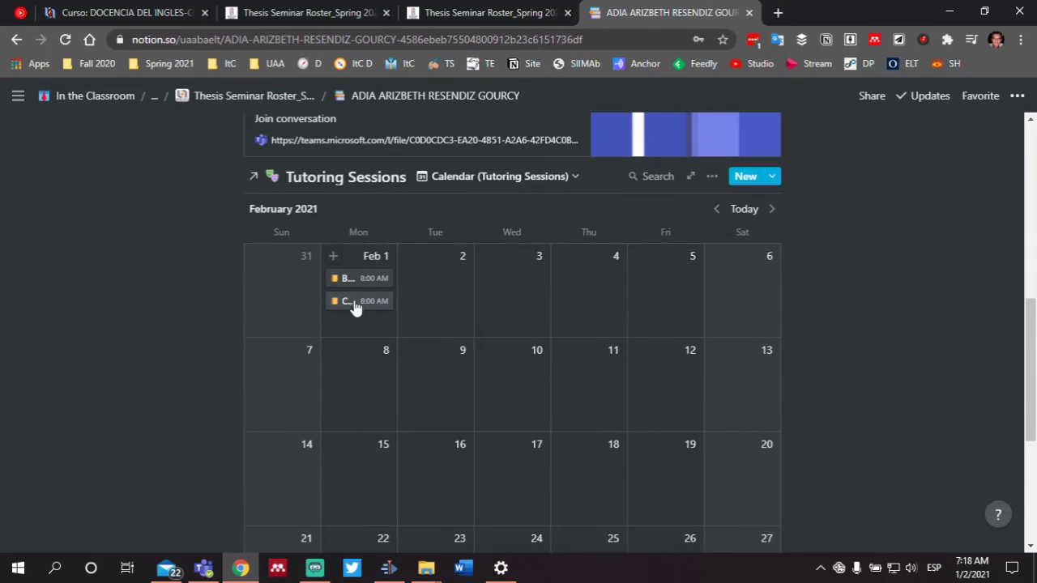
pyautogui.moveTo(356, 306); pyautogui.dragTo(380, 479)
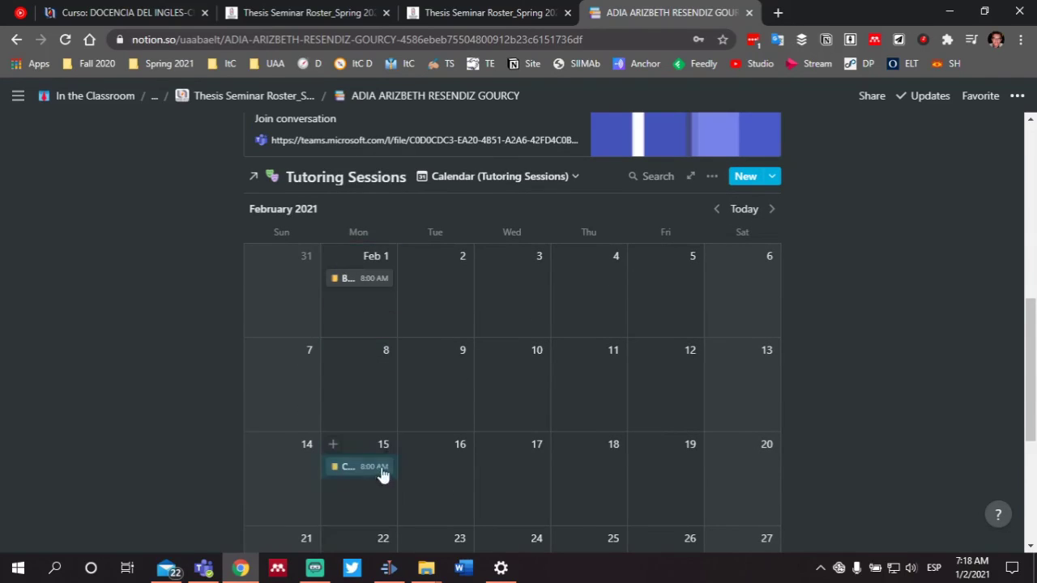
pyautogui.scroll(-3, 405, 428)
# Step: Duplicate the Feb 15 session and drag the new copy onto March 1
pyautogui.rightClick(361, 235)
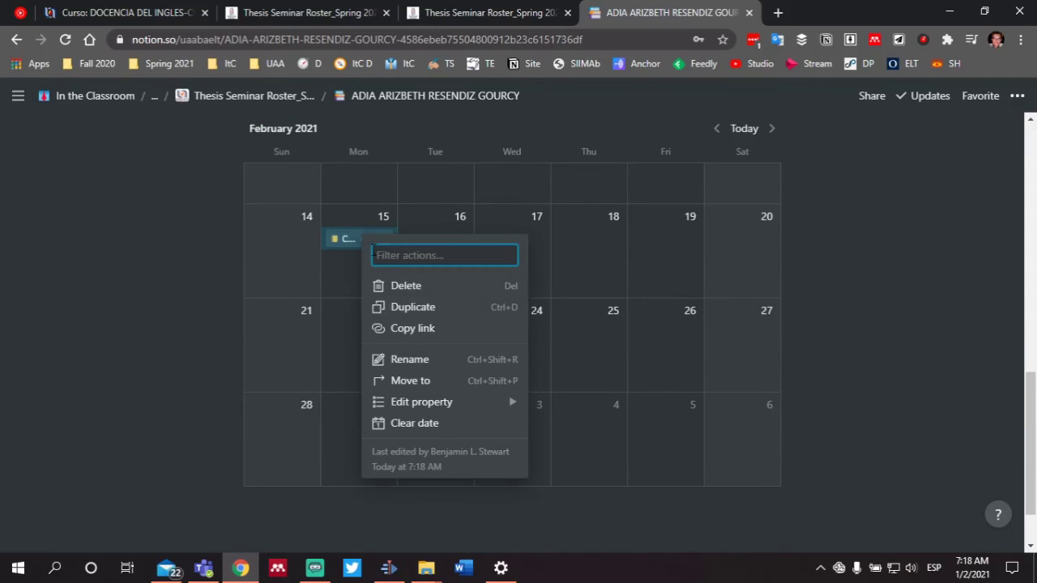
pyautogui.click(410, 309)
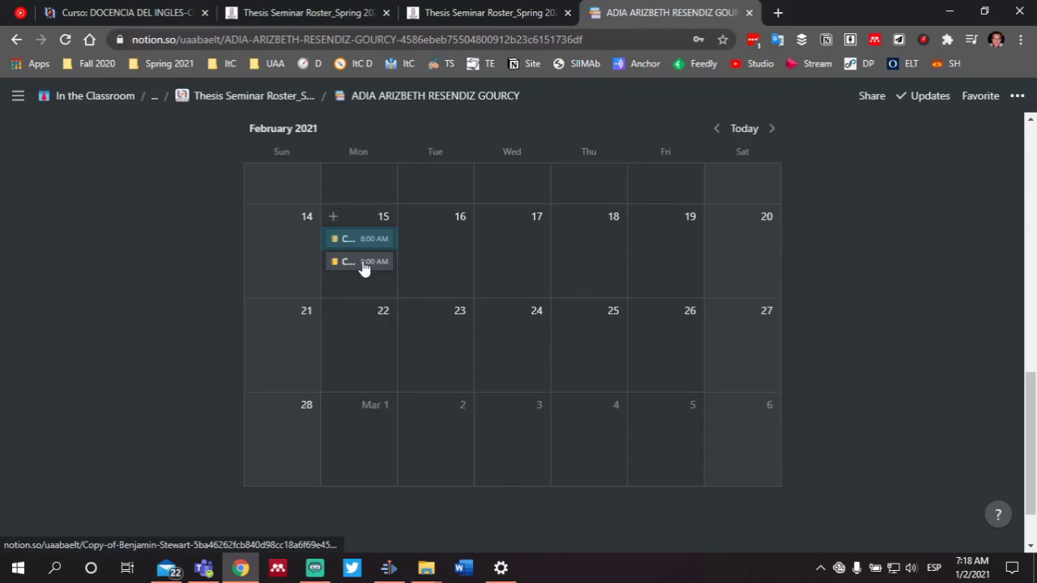
pyautogui.moveTo(363, 267); pyautogui.dragTo(366, 436)
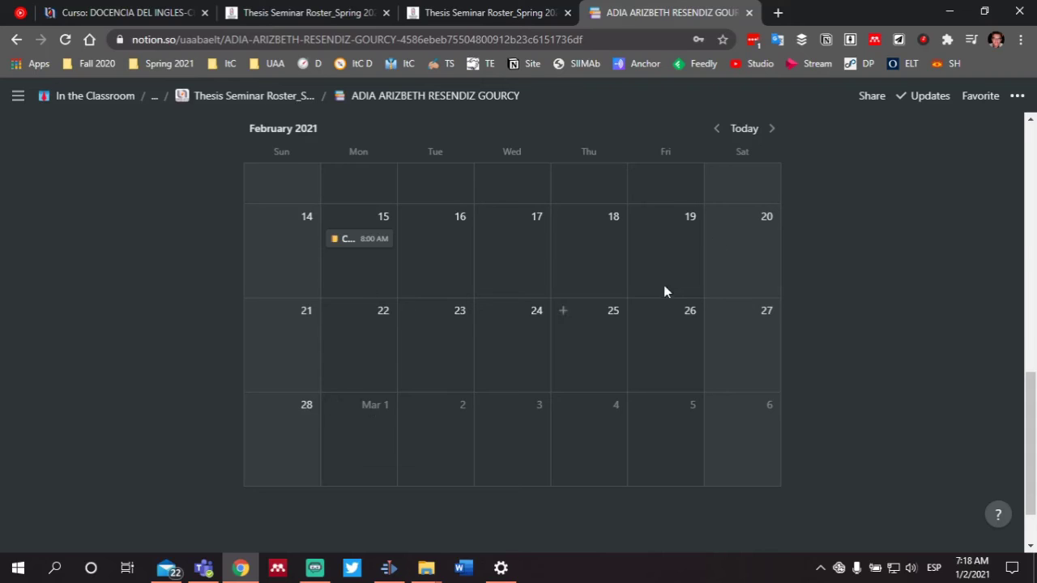
# Step: Confirm the session copy on March 1 in the March calendar, then browse April 2021
pyautogui.click(774, 130)
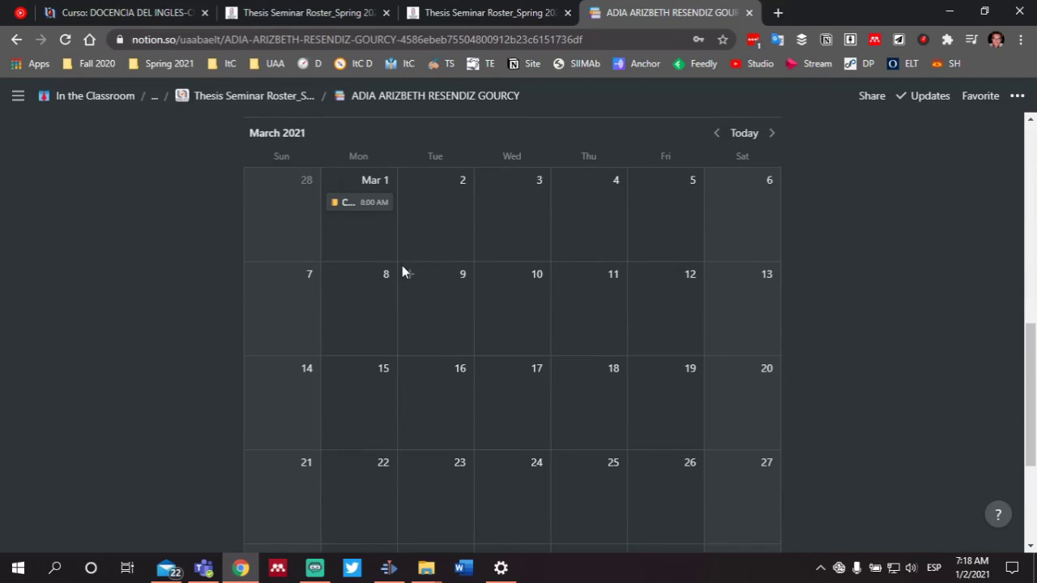
pyautogui.rightClick(364, 207)
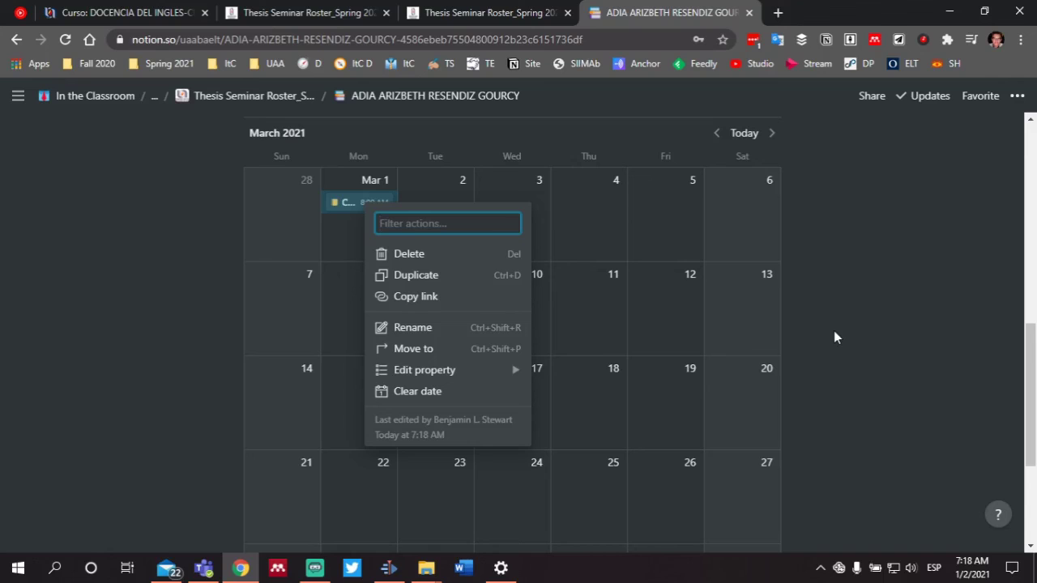
pyautogui.click(803, 342)
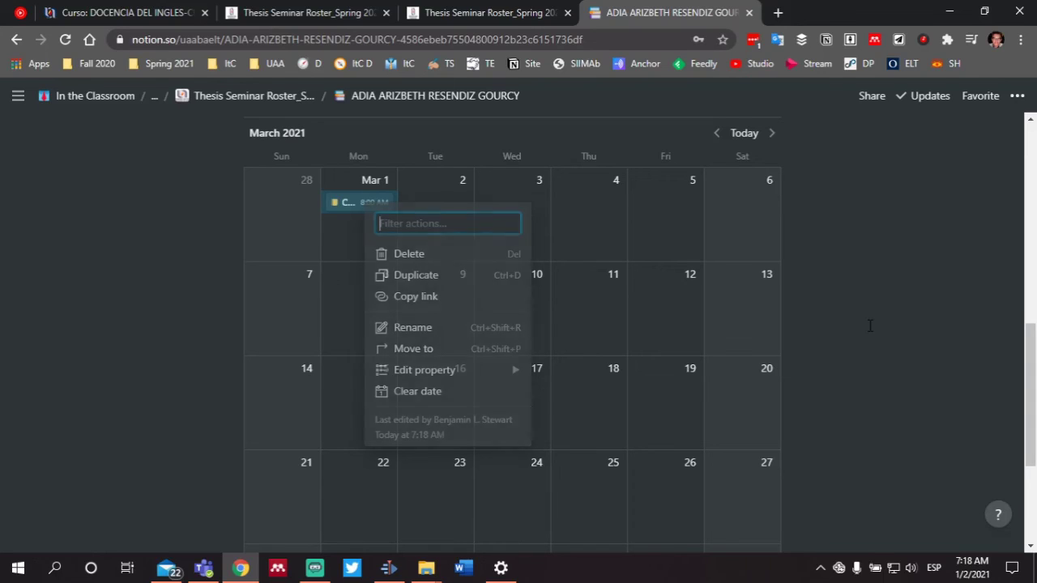
pyautogui.click(771, 135)
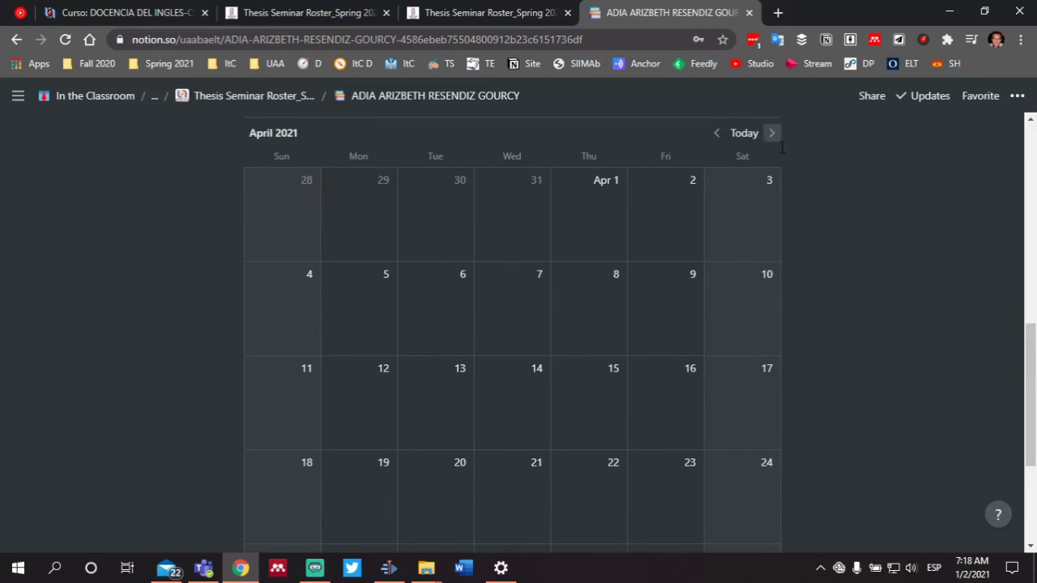
pyautogui.scroll(-2, 858, 299)
pyautogui.scroll(-2, 848, 333)
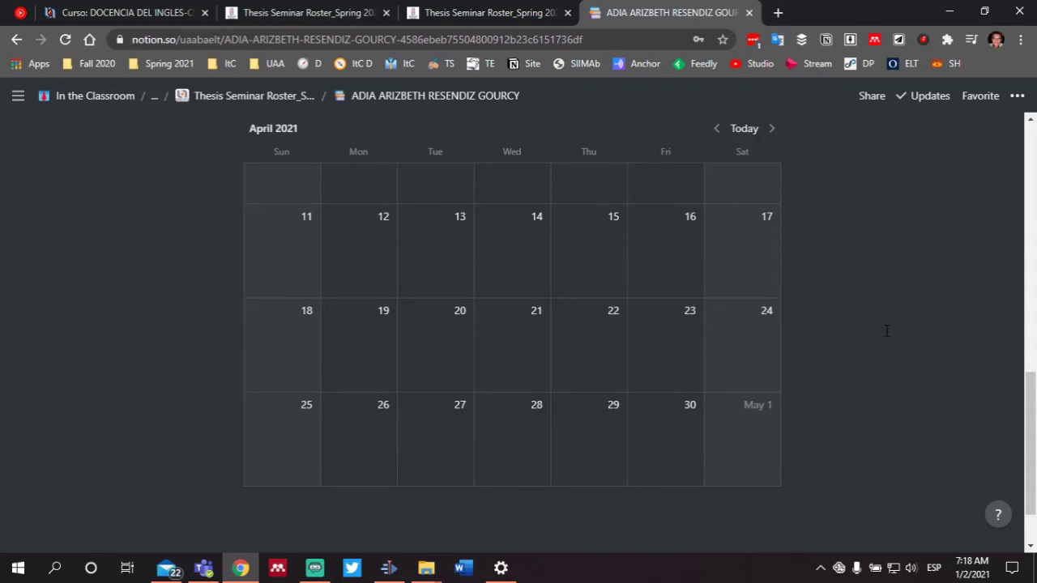
pyautogui.scroll(5, 888, 331)
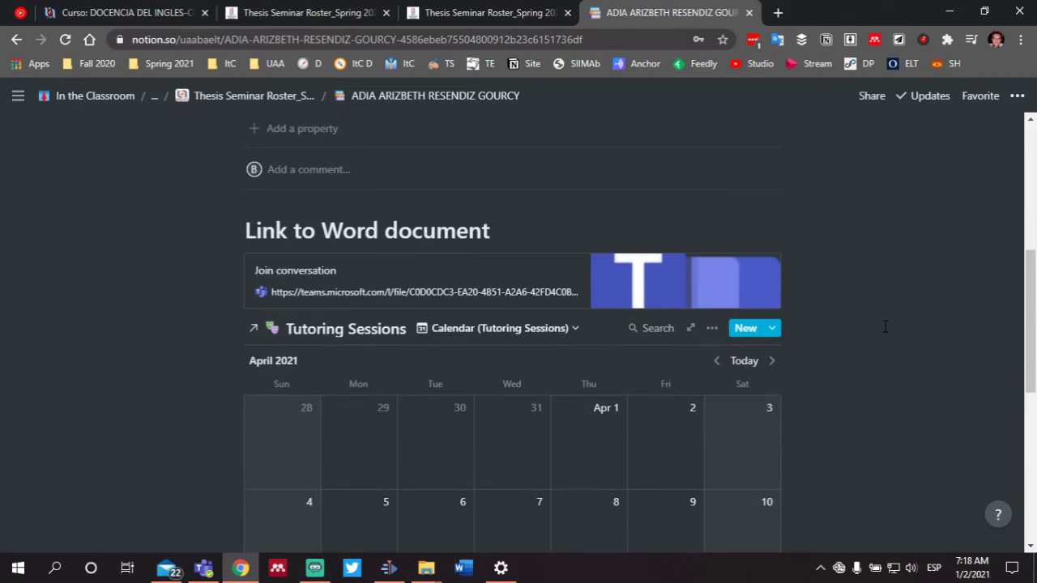
pyautogui.scroll(-2, 617, 301)
# Step: Switch to the roster tab and go up to the parent Thesis Seminar page via the breadcrumb
pyautogui.click(490, 15)
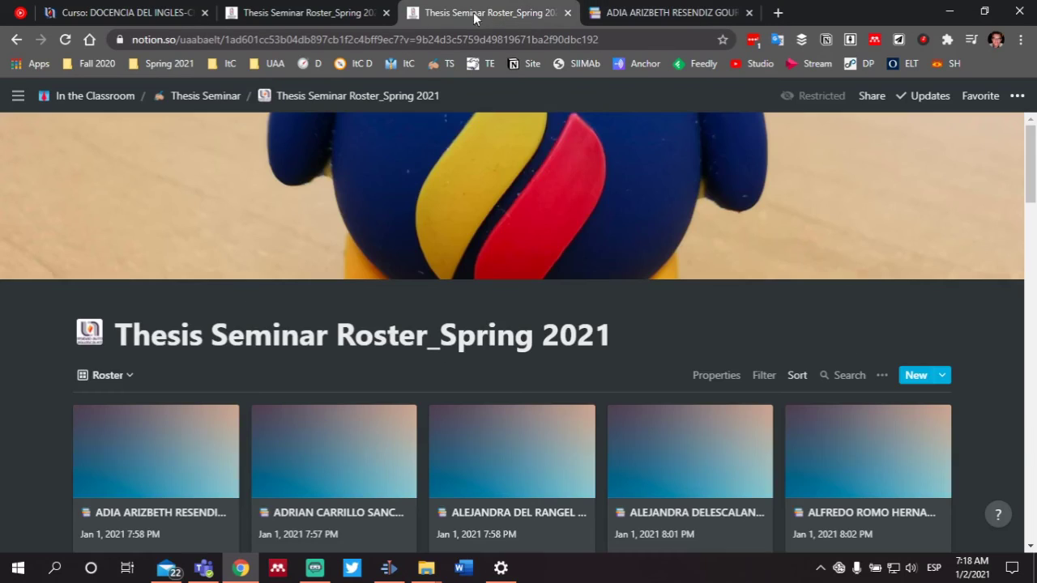
pyautogui.click(303, 15)
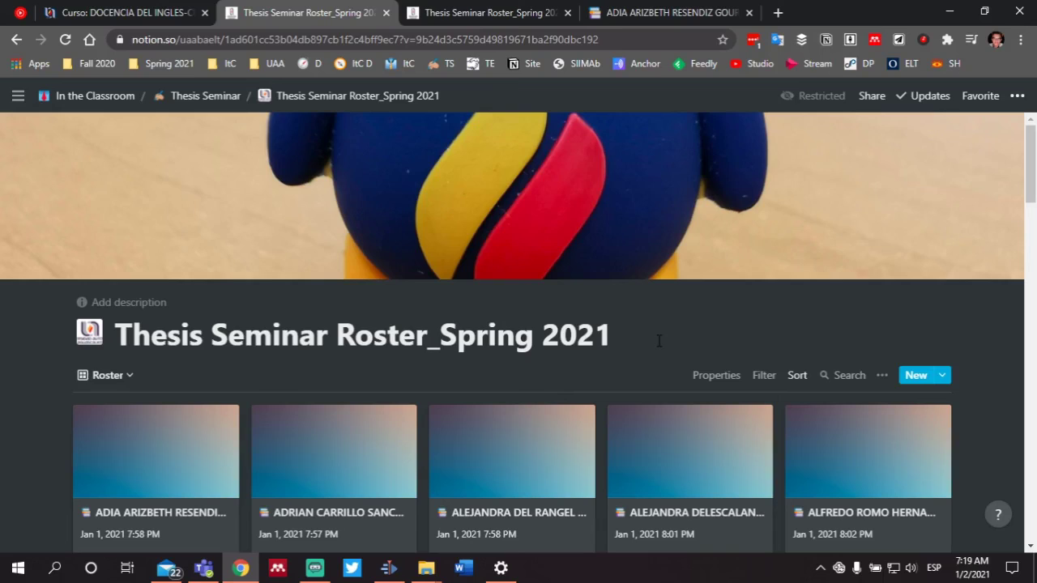
pyautogui.click(191, 100)
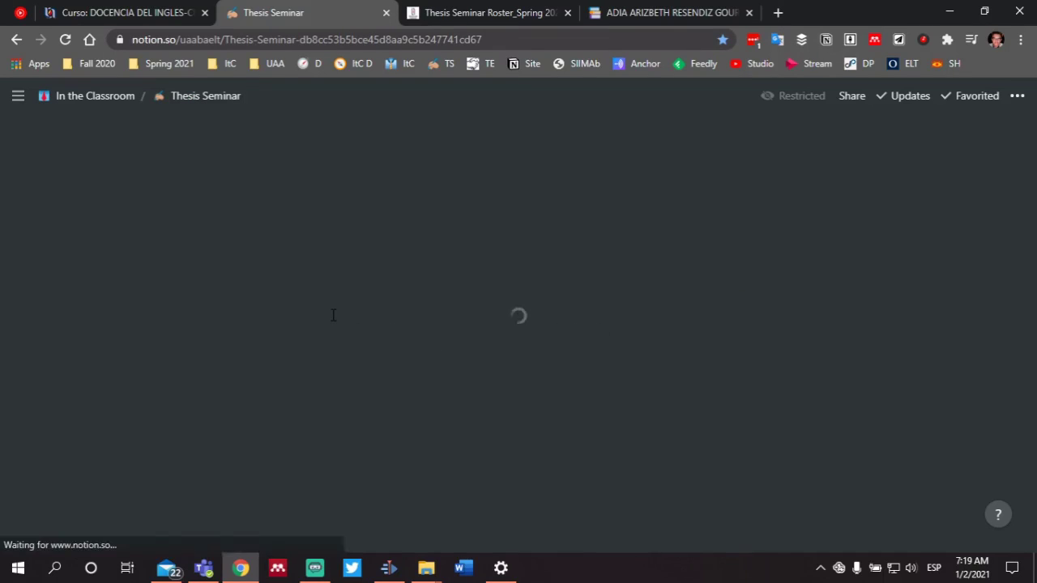